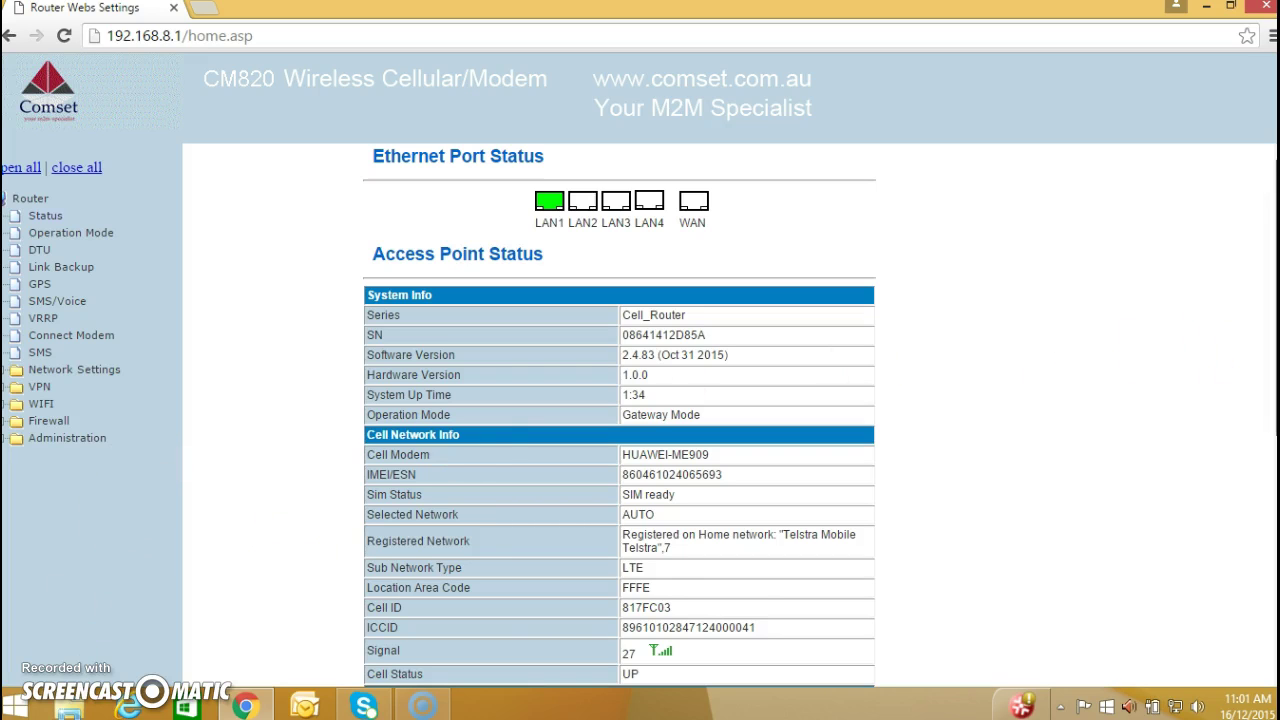
# - Open the System Management page and scroll down to its NTP and DDNS settings
pyautogui.scroll(-2, 619, 415)
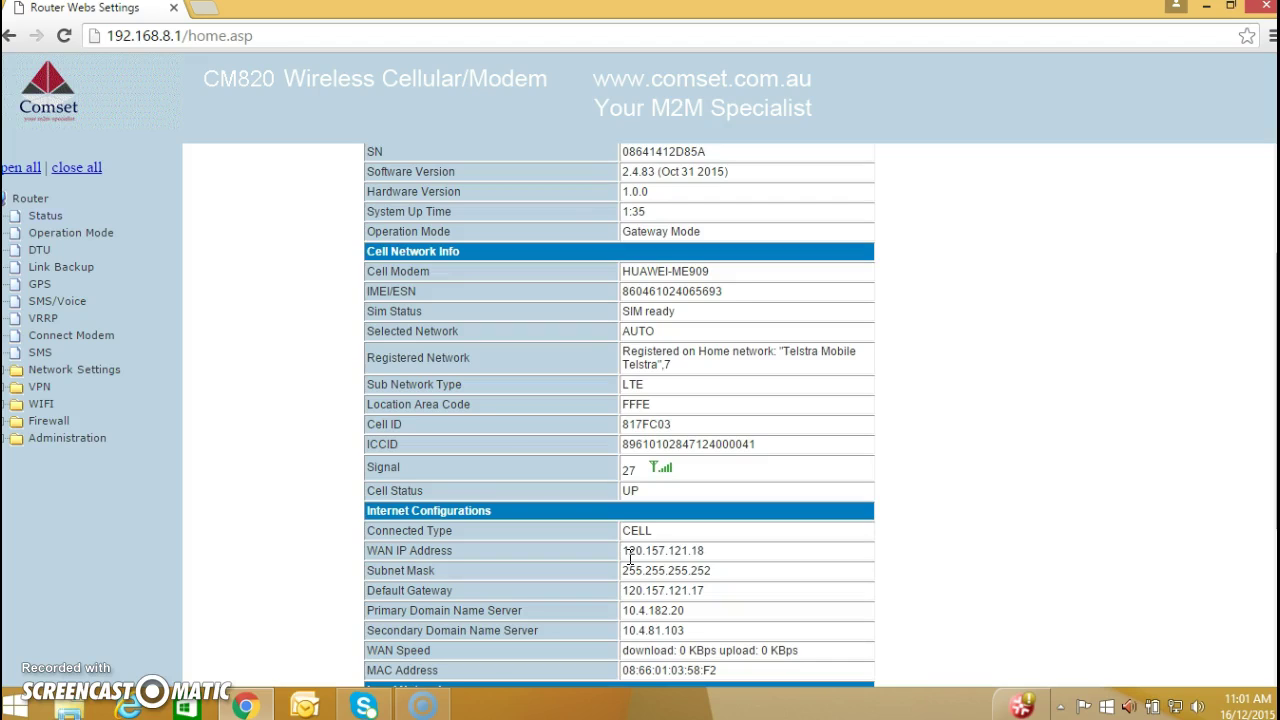
pyautogui.click(98, 442)
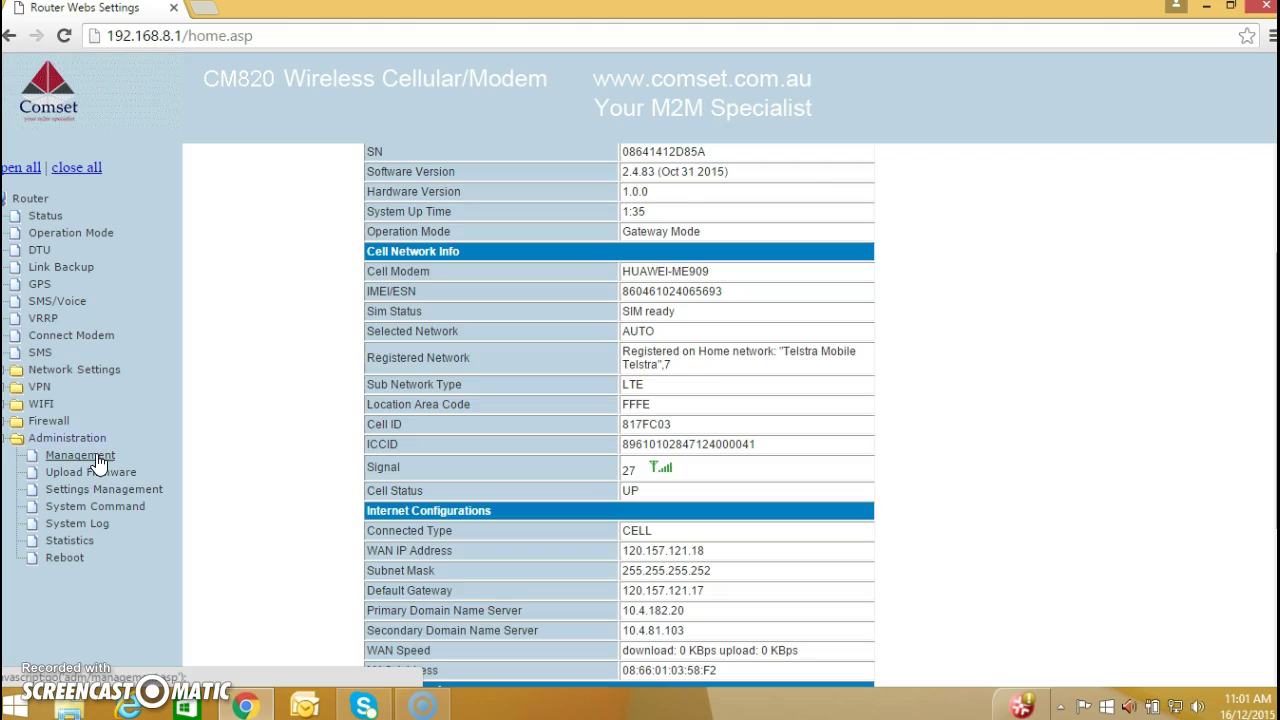
pyautogui.click(98, 459)
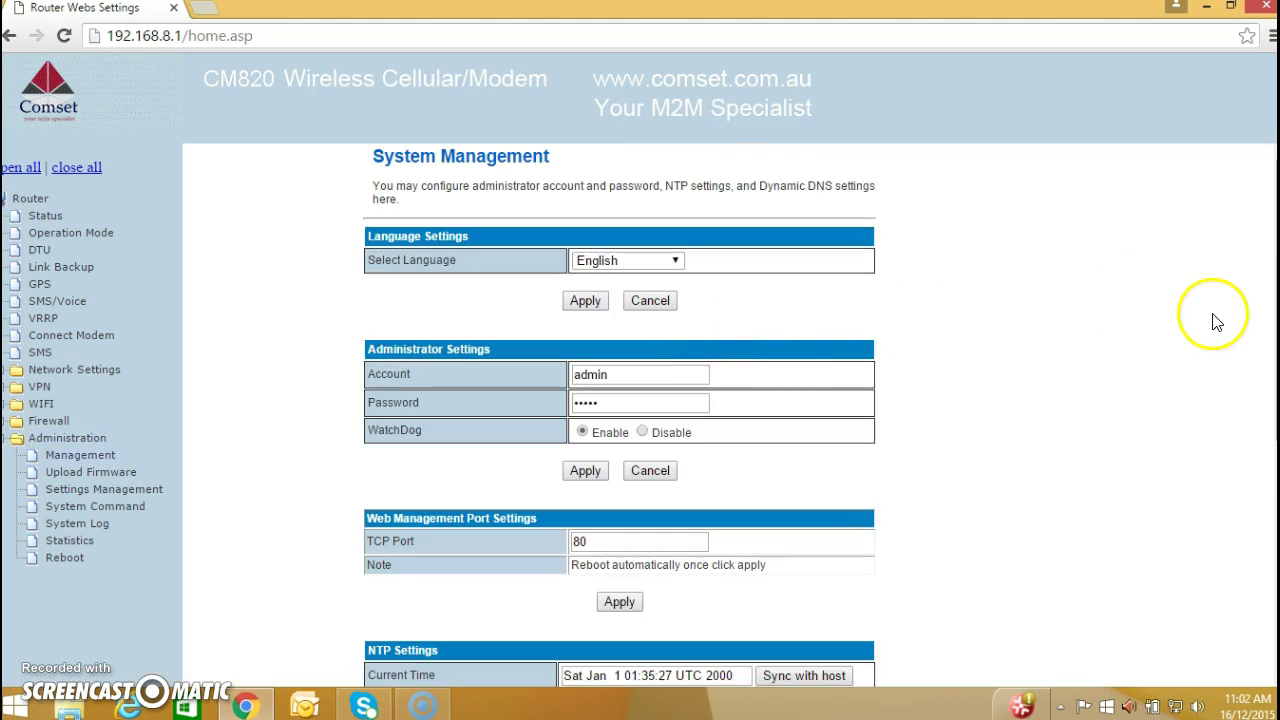
pyautogui.scroll(-5, 1216, 321)
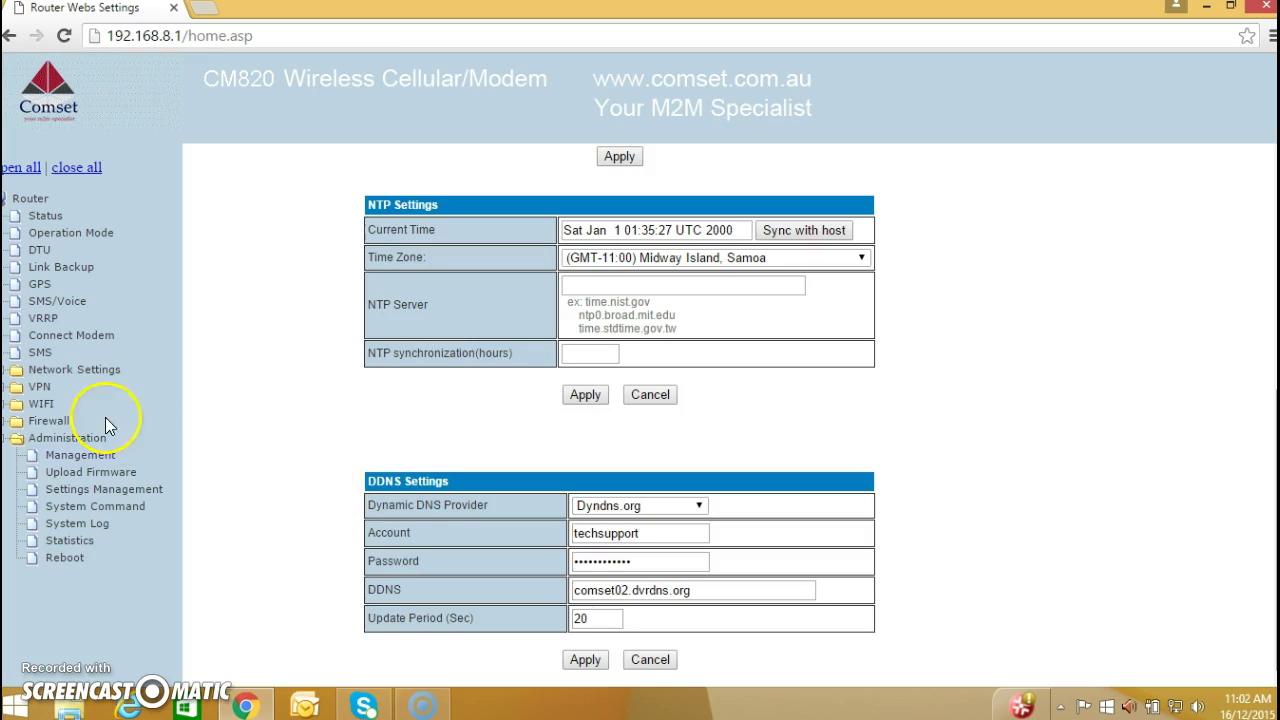
# - Activate the PPTP Server and enter VPN local IP range 192.168.8.100 to 192.168.8.150
pyautogui.click(40, 388)
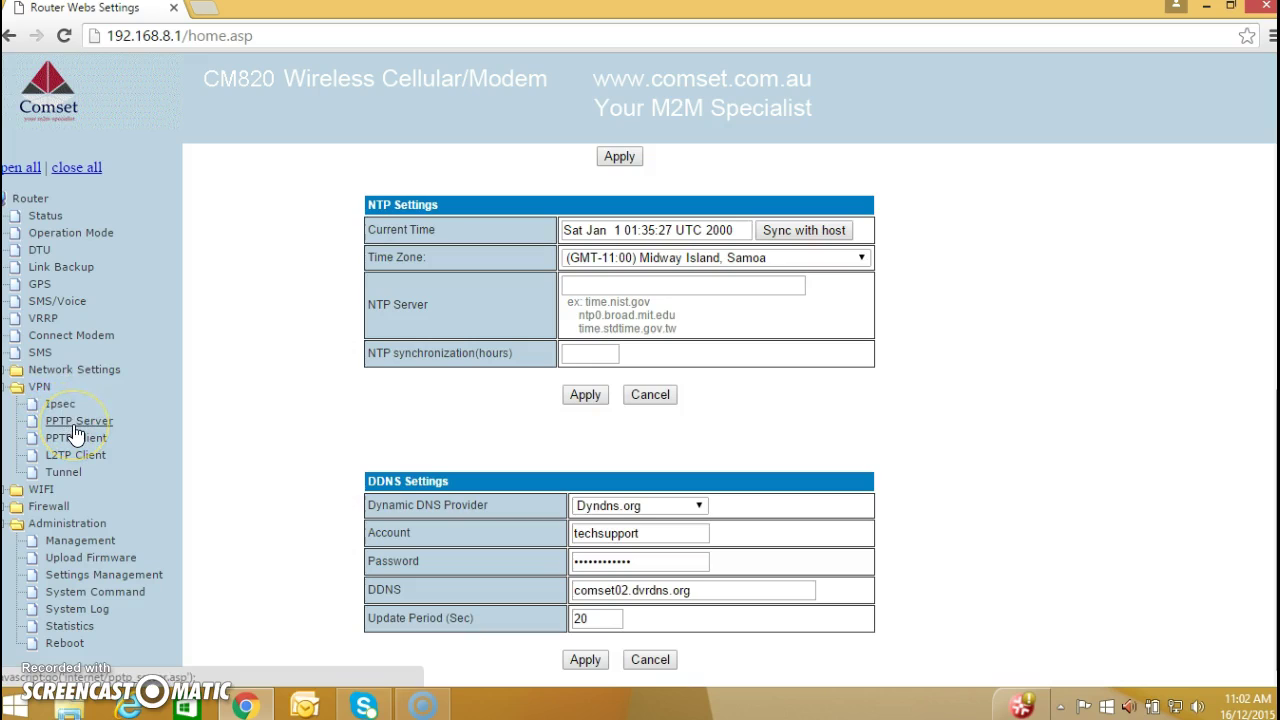
pyautogui.click(74, 424)
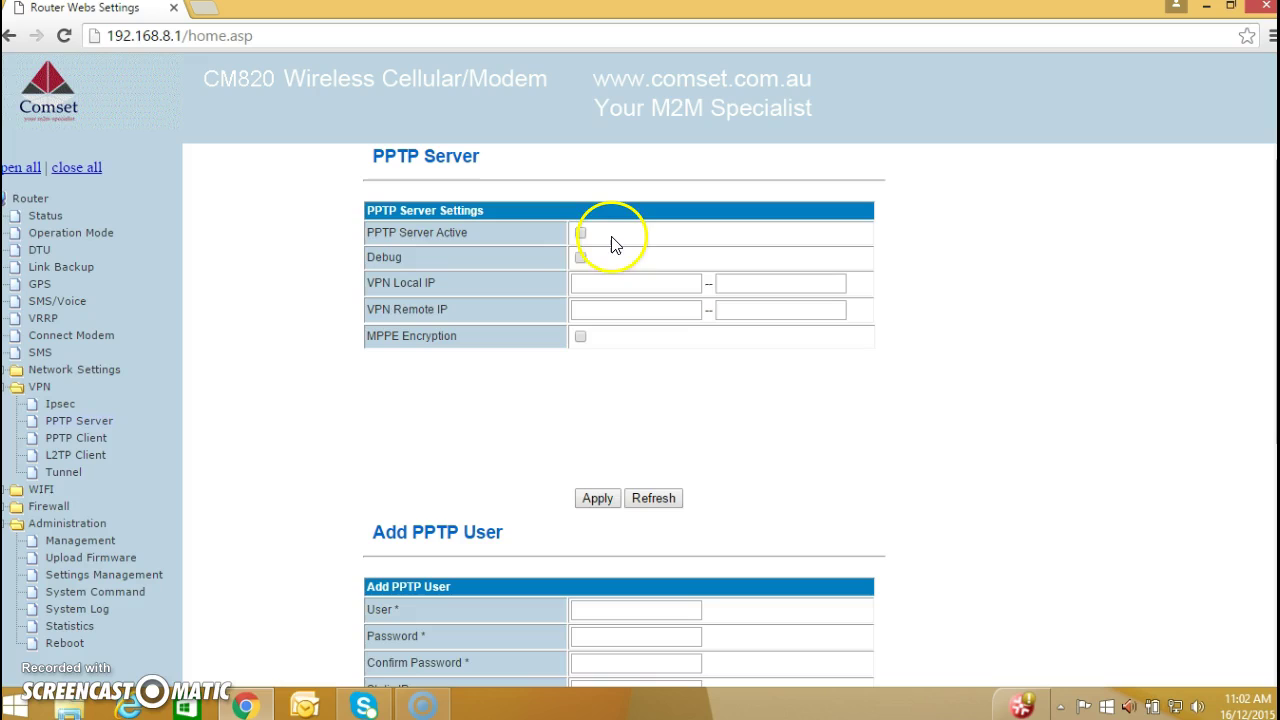
pyautogui.click(581, 234)
pyautogui.click(608, 285)
pyautogui.click(608, 284)
pyautogui.write('192')
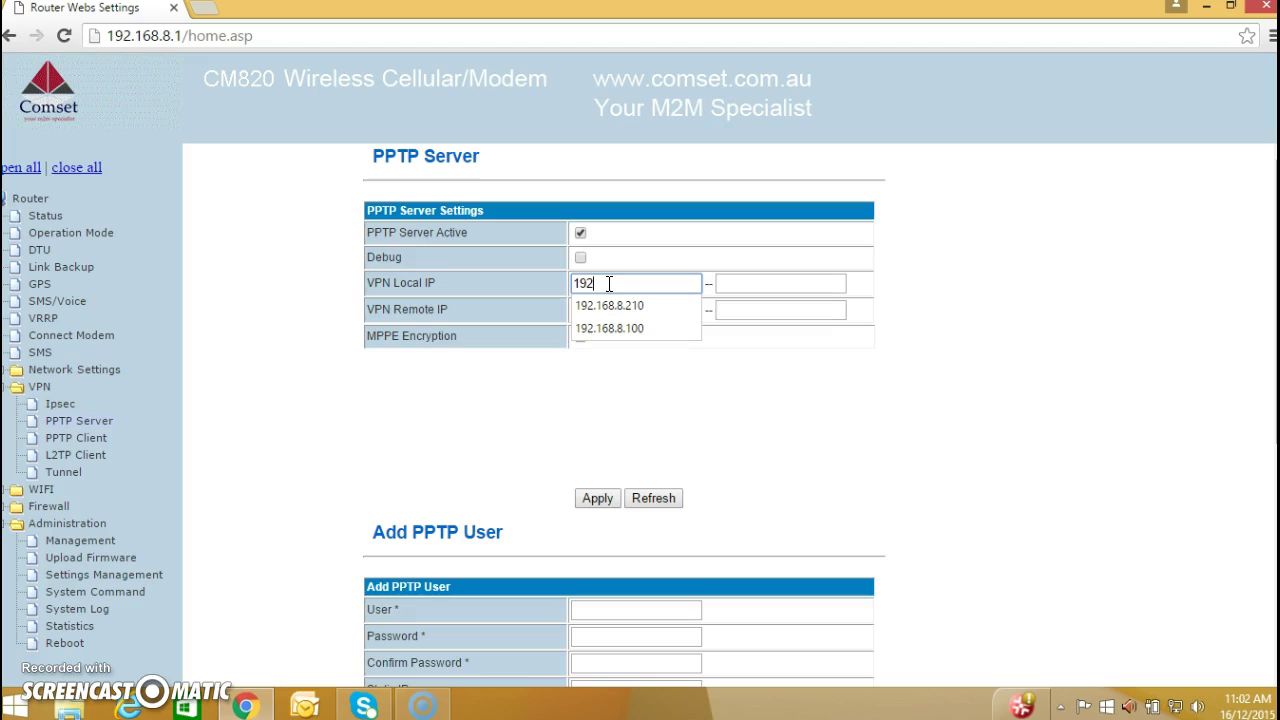
pyautogui.write('.168.8.100')
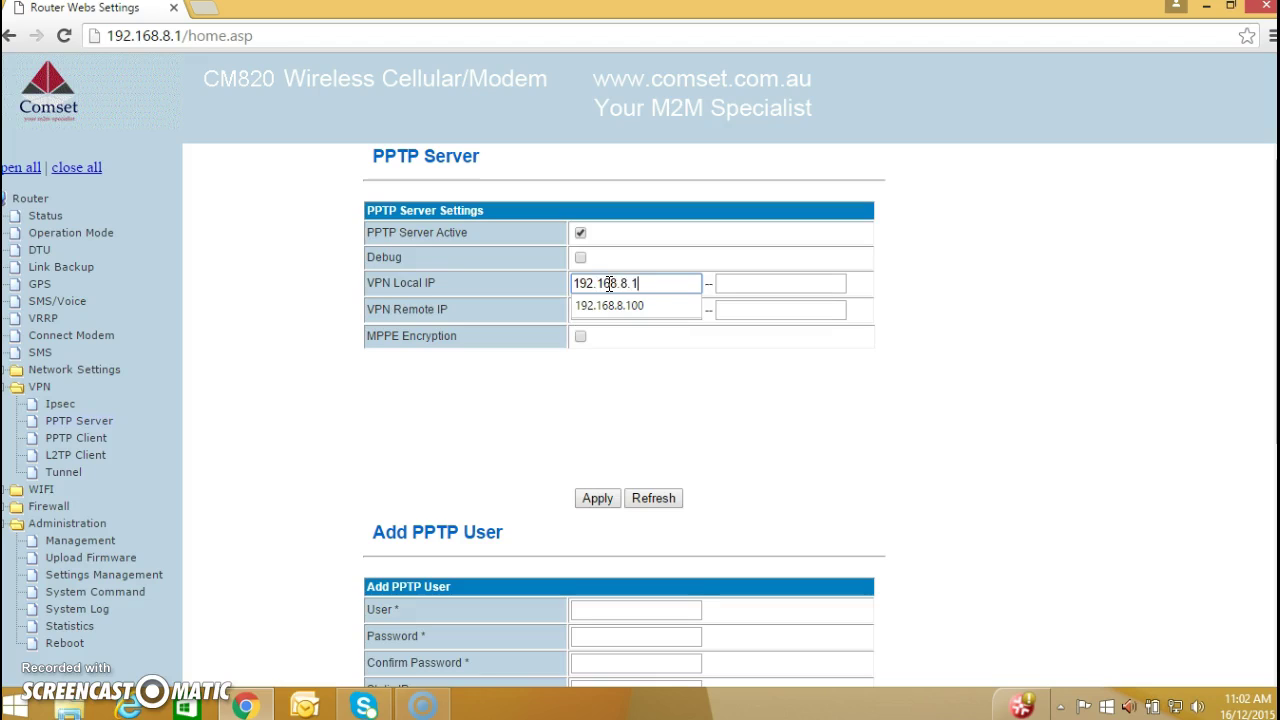
pyautogui.click(723, 284)
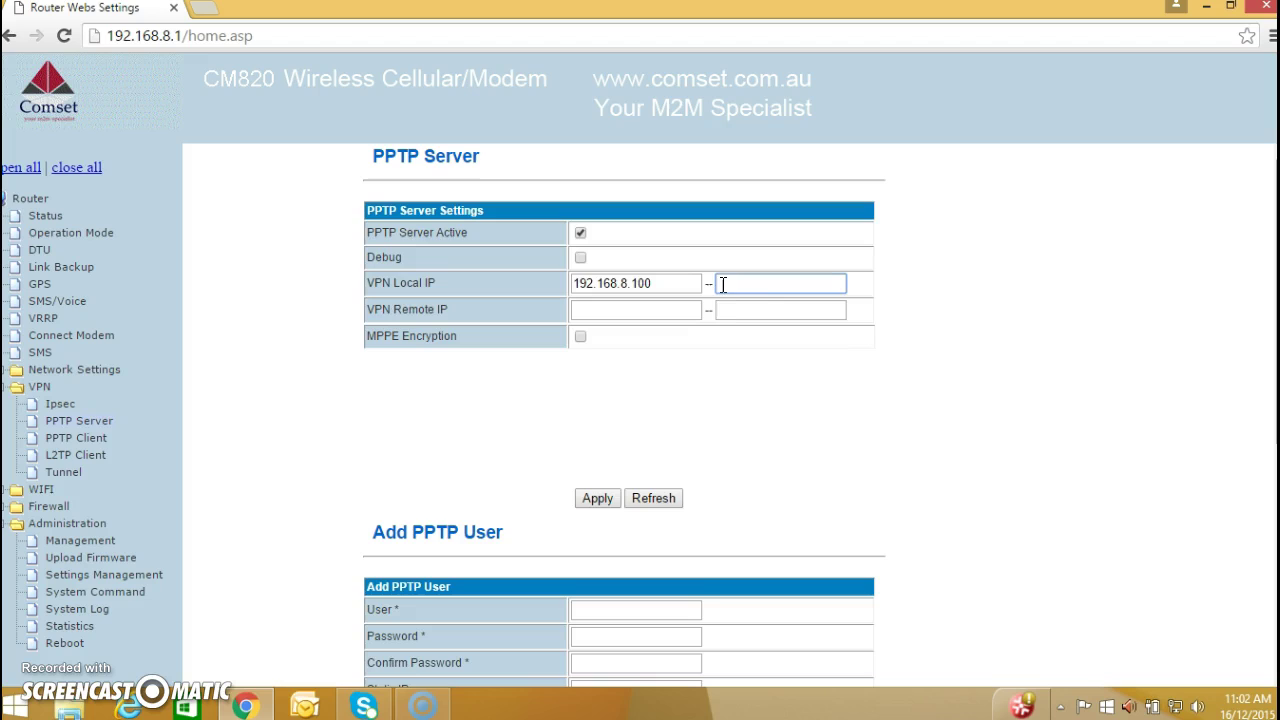
pyautogui.write('192.168')
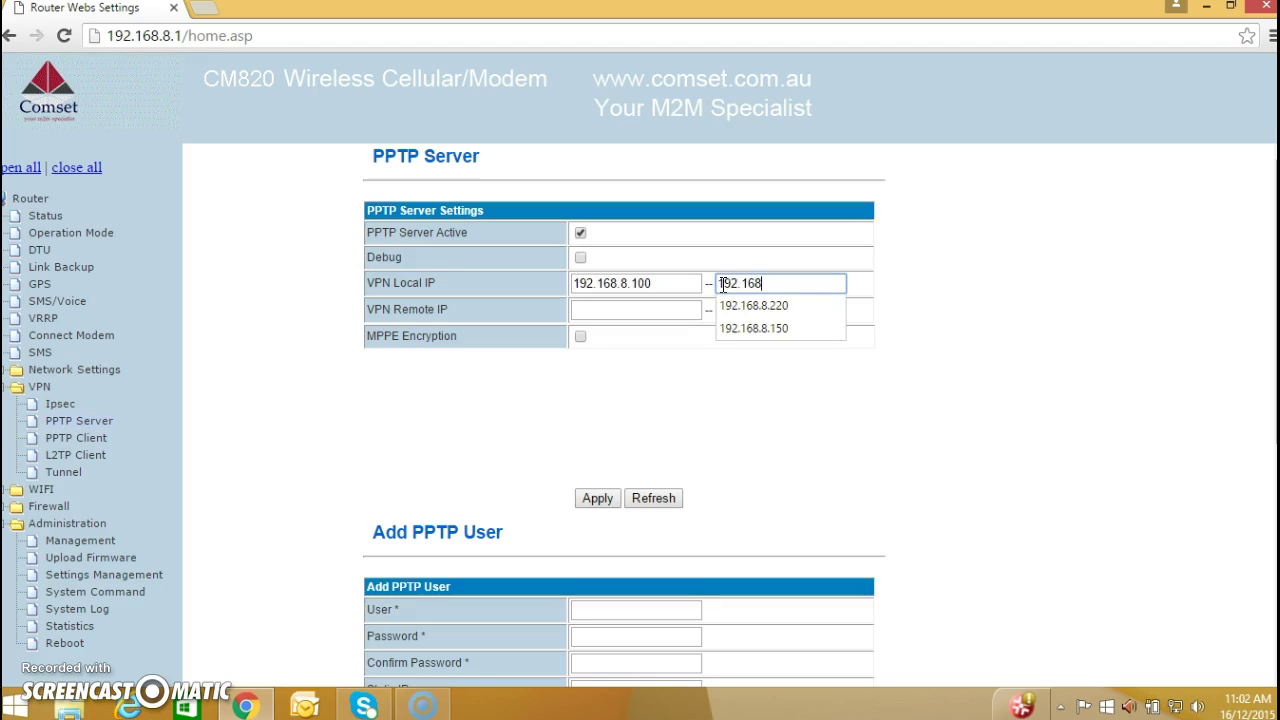
pyautogui.write('.8.150')
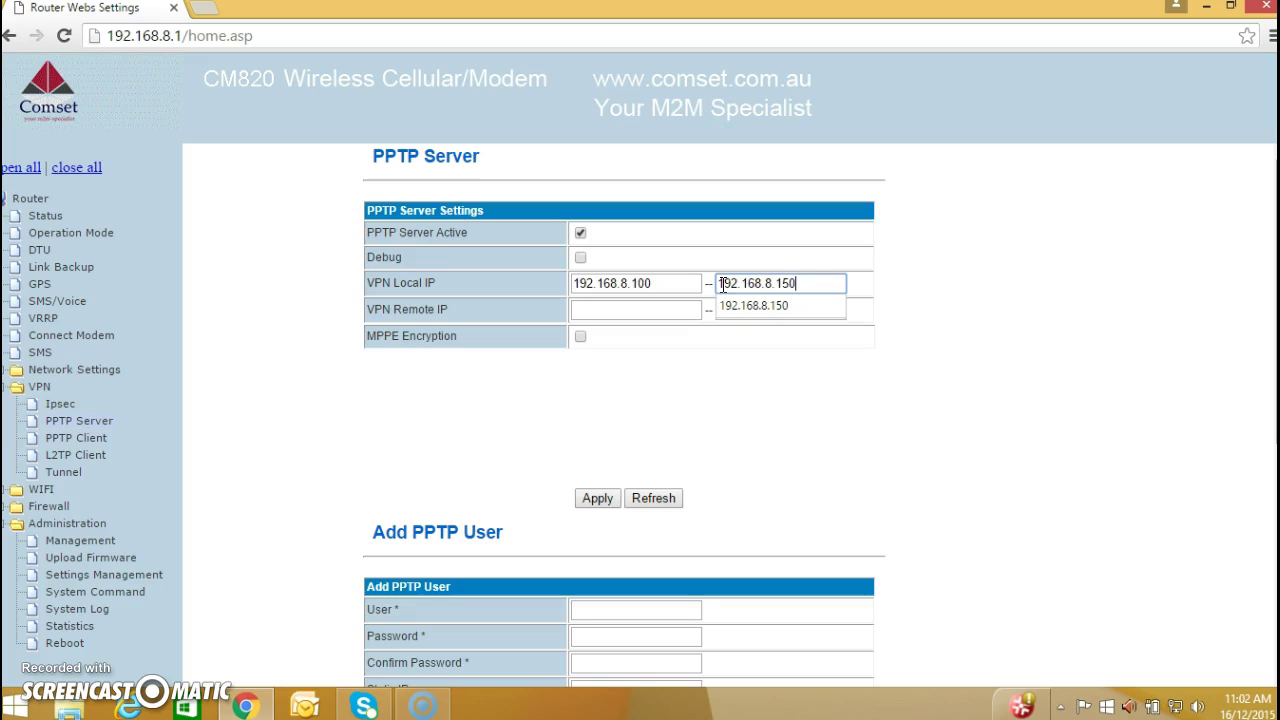
pyautogui.click(672, 310)
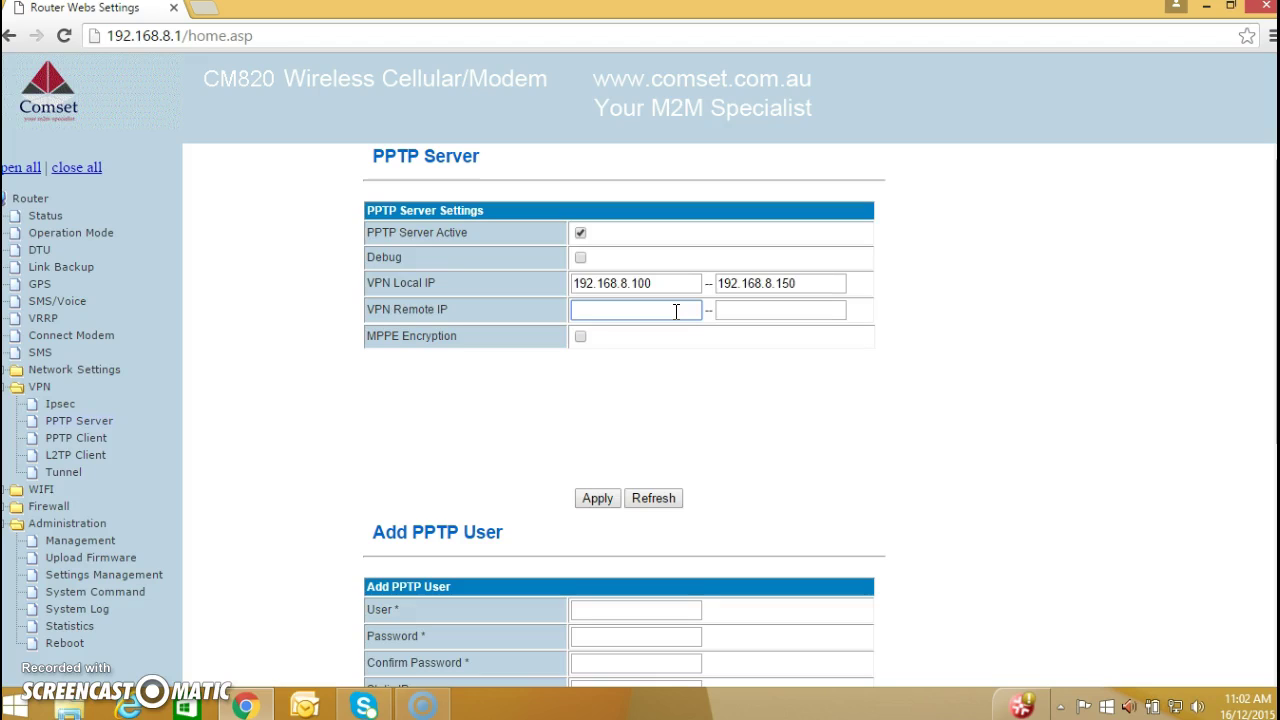
# - Enter VPN remote IP range 10.0.0.10 to 10.0.0.50 and apply the PPTP server settings
pyautogui.write('10.')
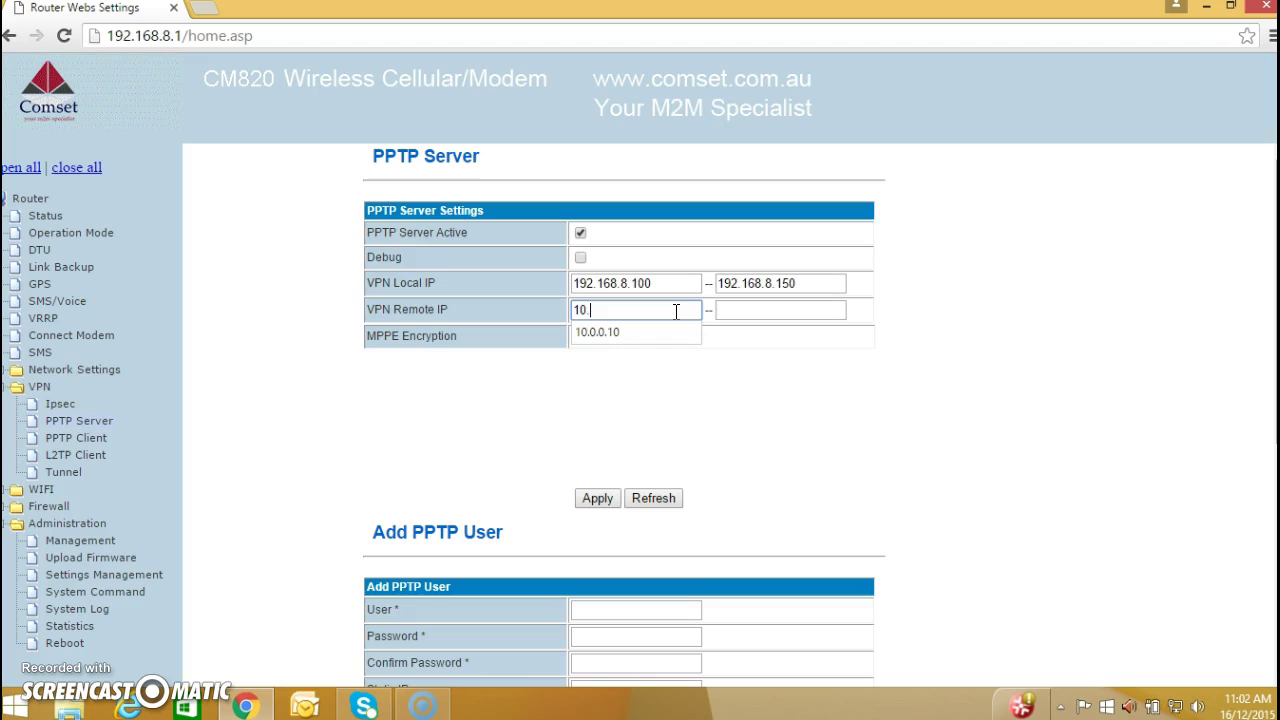
pyautogui.write('0.0.10')
pyautogui.press('Tab')
pyautogui.write('10')
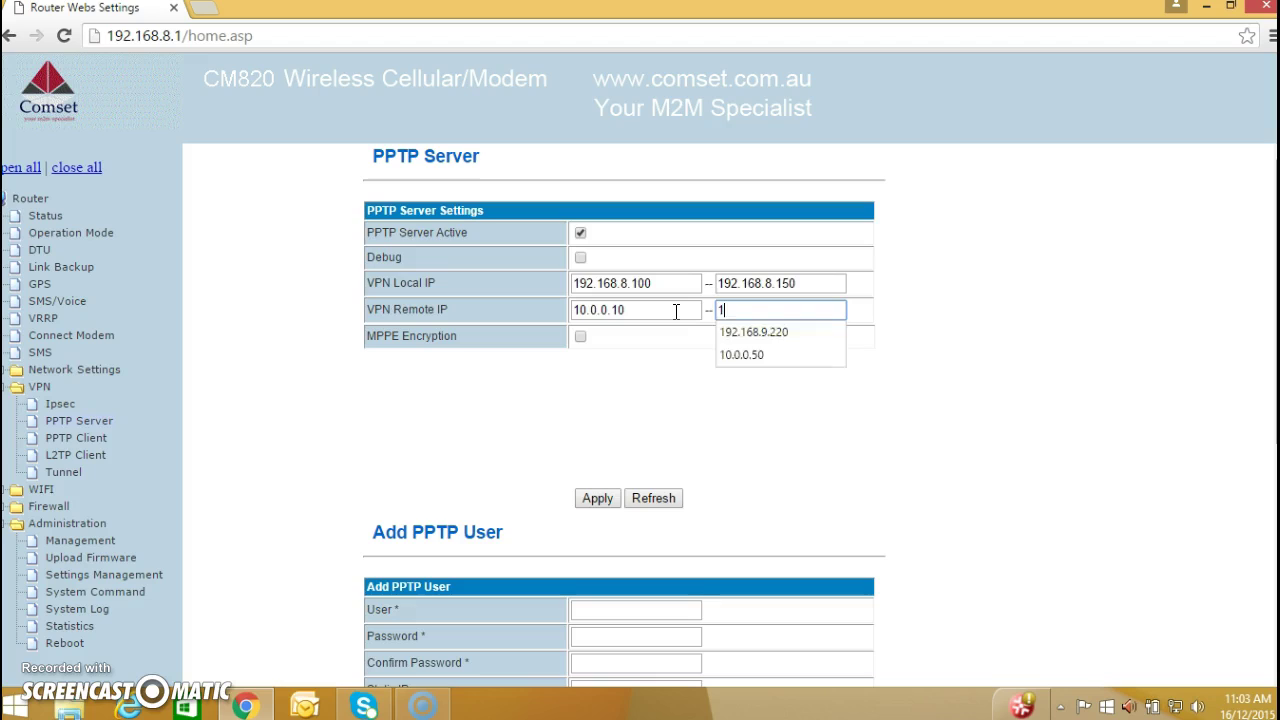
pyautogui.write('.0.0')
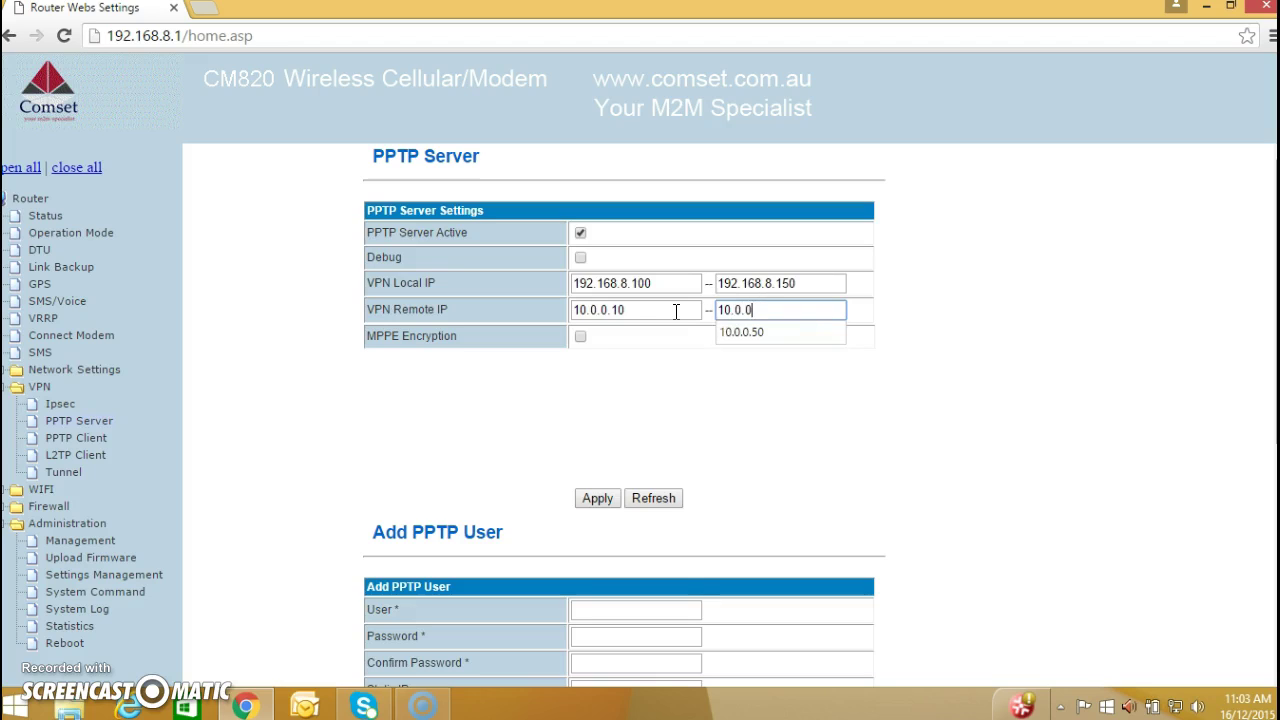
pyautogui.write('.50')
pyautogui.click(598, 498)
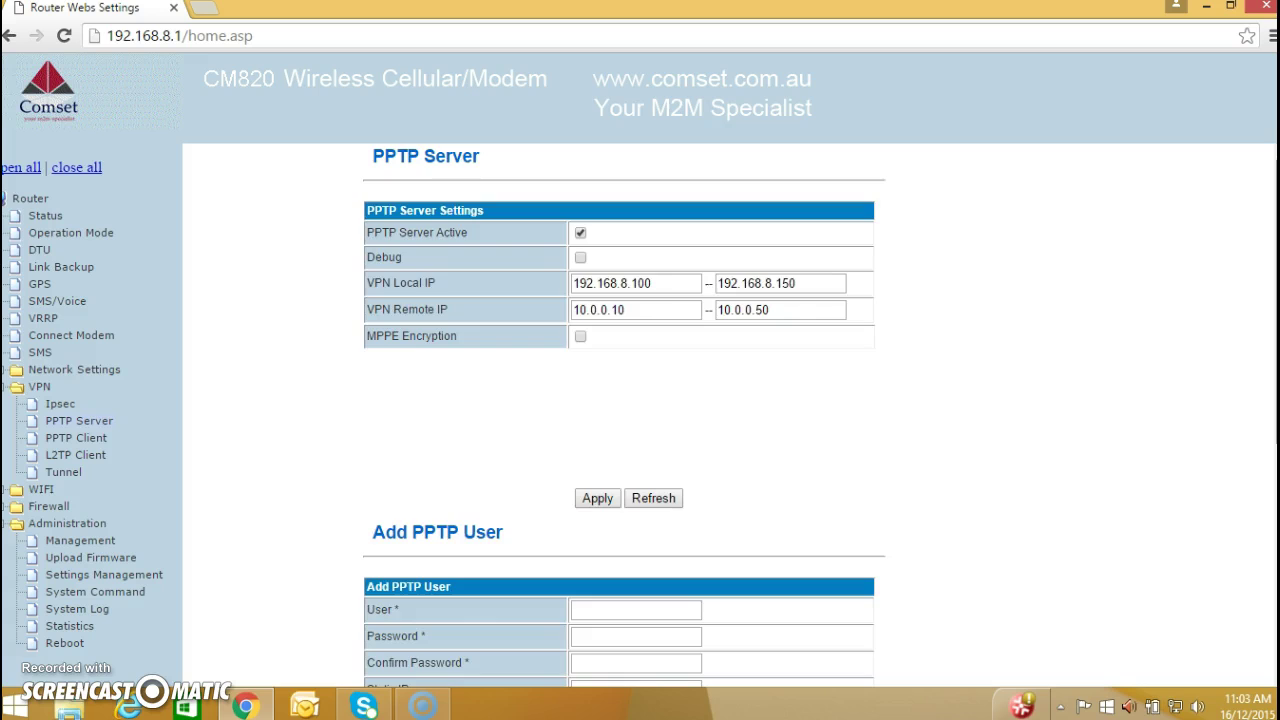
# - Enter the new PPTP user's name, then its password and the password confirmation
pyautogui.scroll(-3, 815, 480)
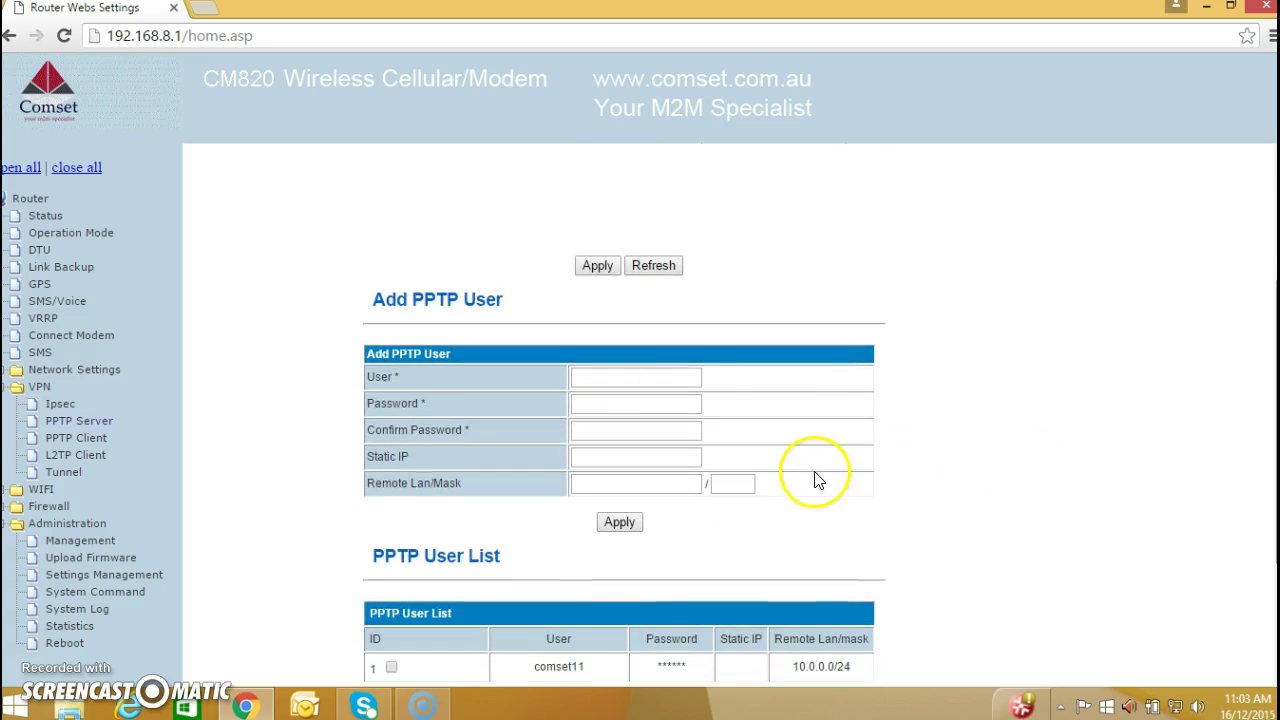
pyautogui.click(662, 377)
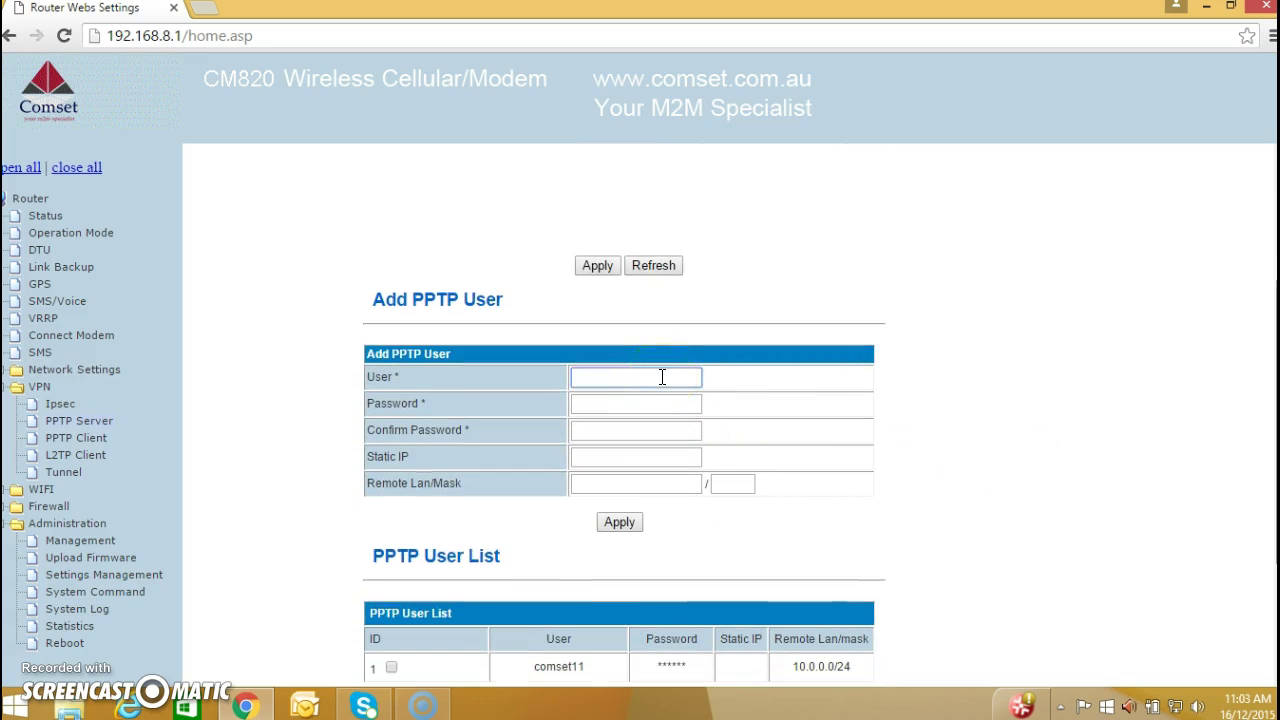
pyautogui.write('comset')
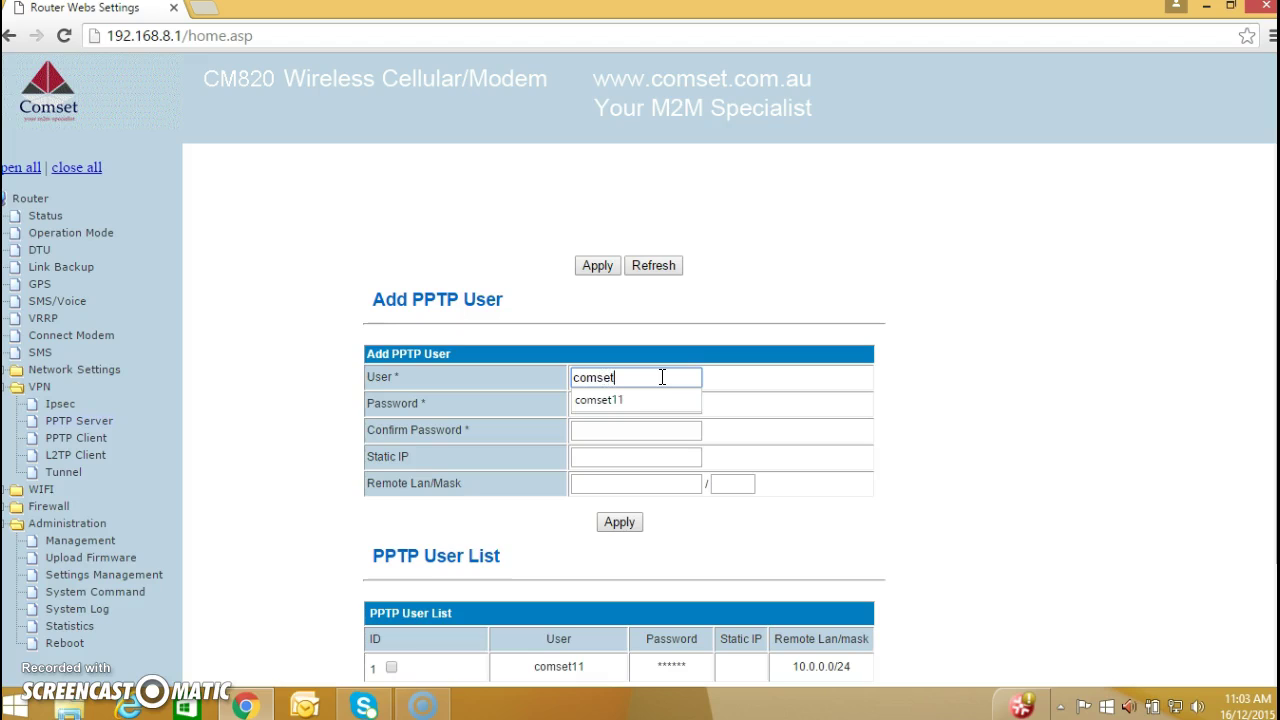
pyautogui.write('02')
pyautogui.press('Tab')
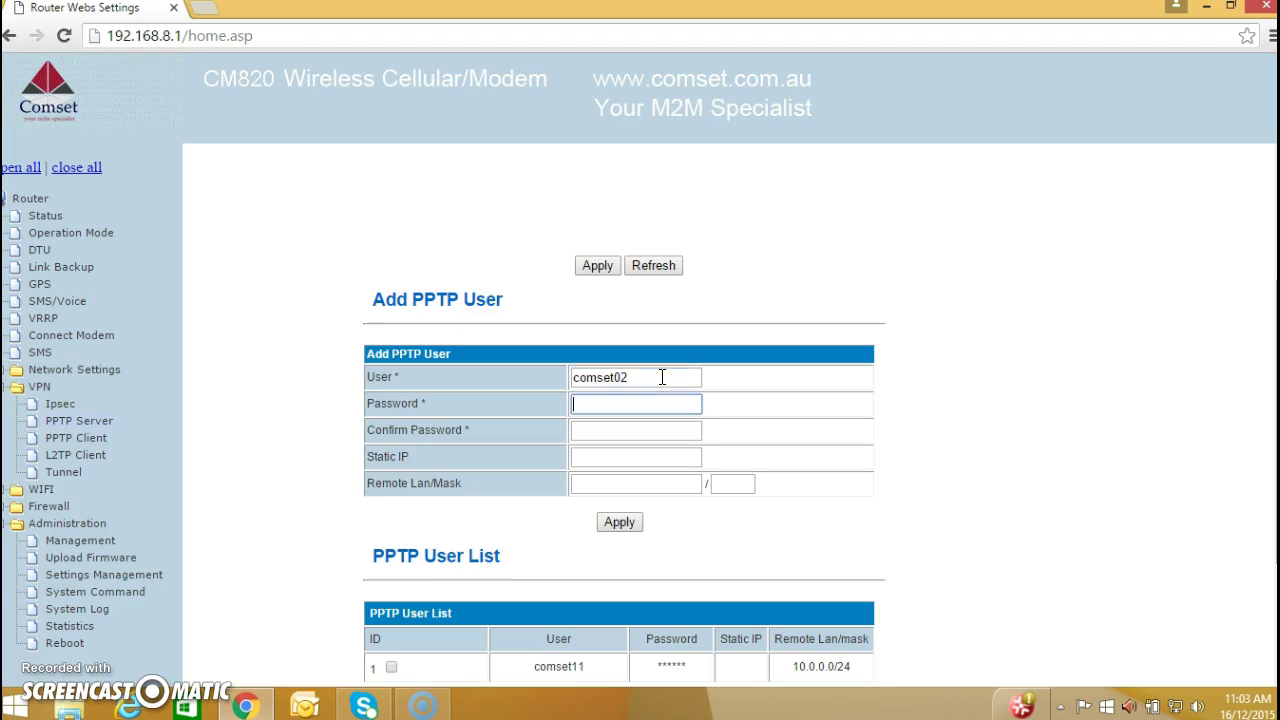
pyautogui.write('1234568')
pyautogui.press('Tab')
pyautogui.write('123456')
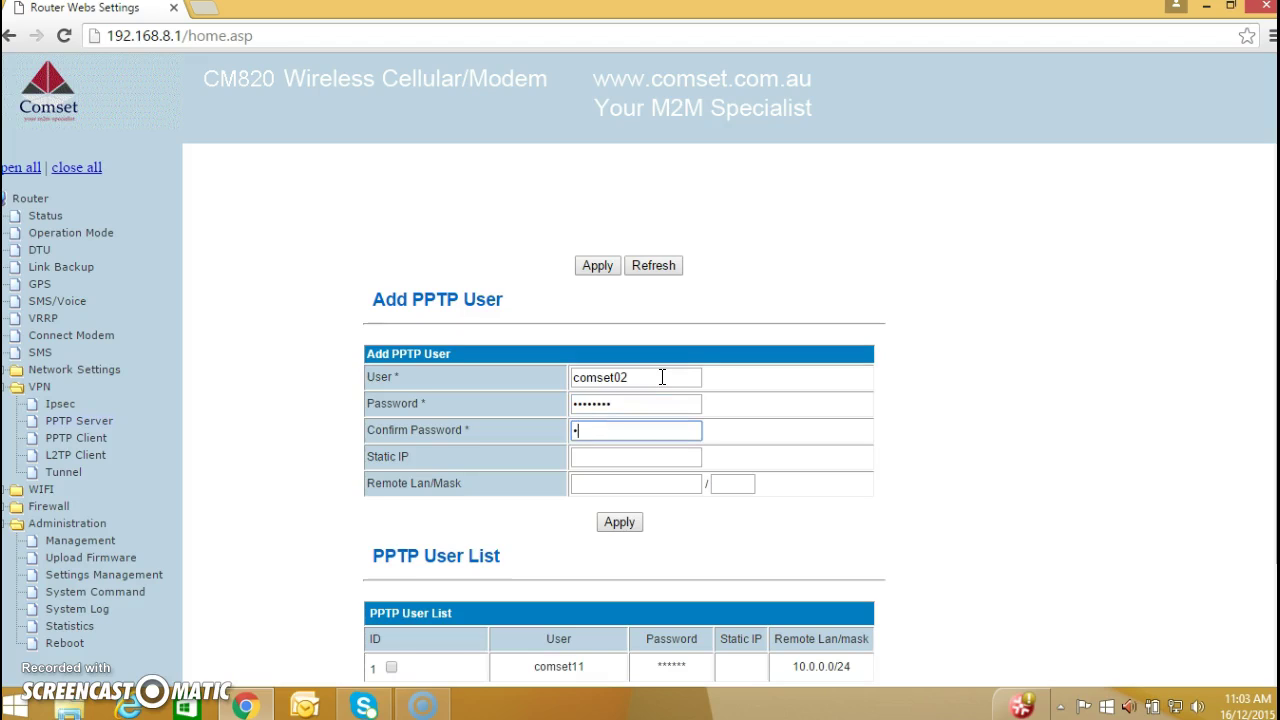
pyautogui.write('78')
# - Set the user's remote LAN to 10.0.0.0 / 24 and apply to add the user
pyautogui.click(617, 484)
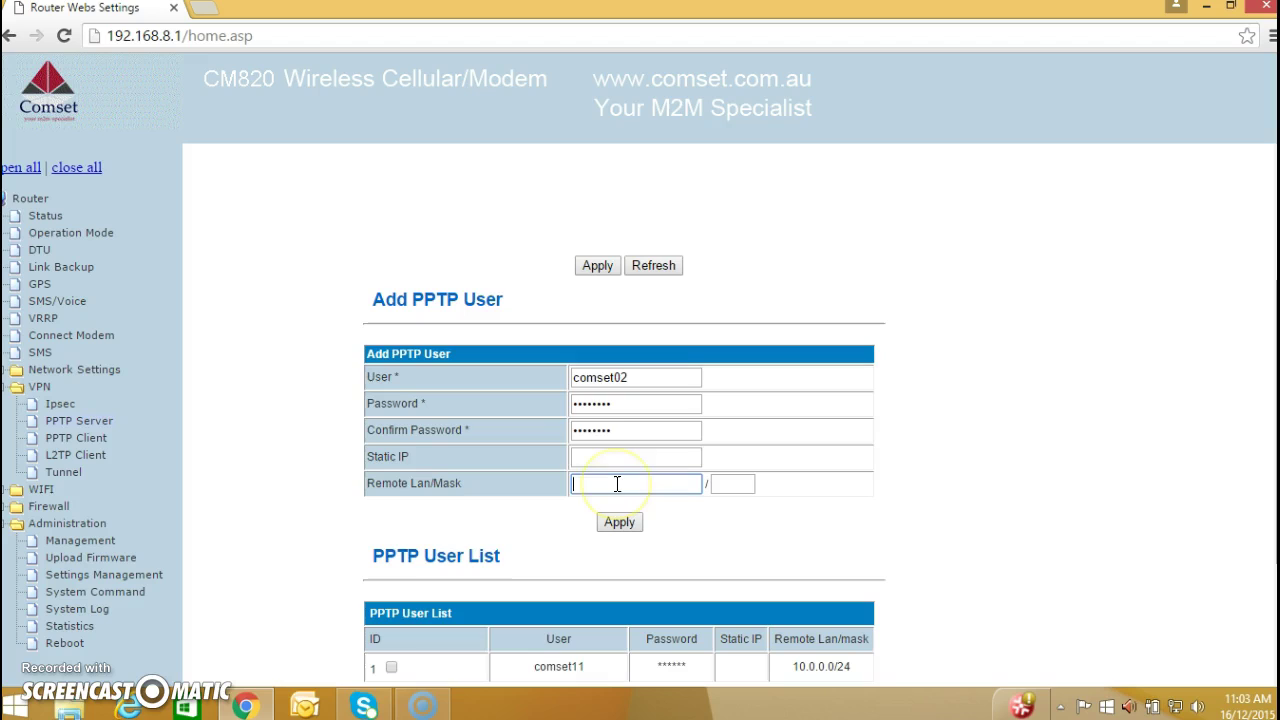
pyautogui.write('1')
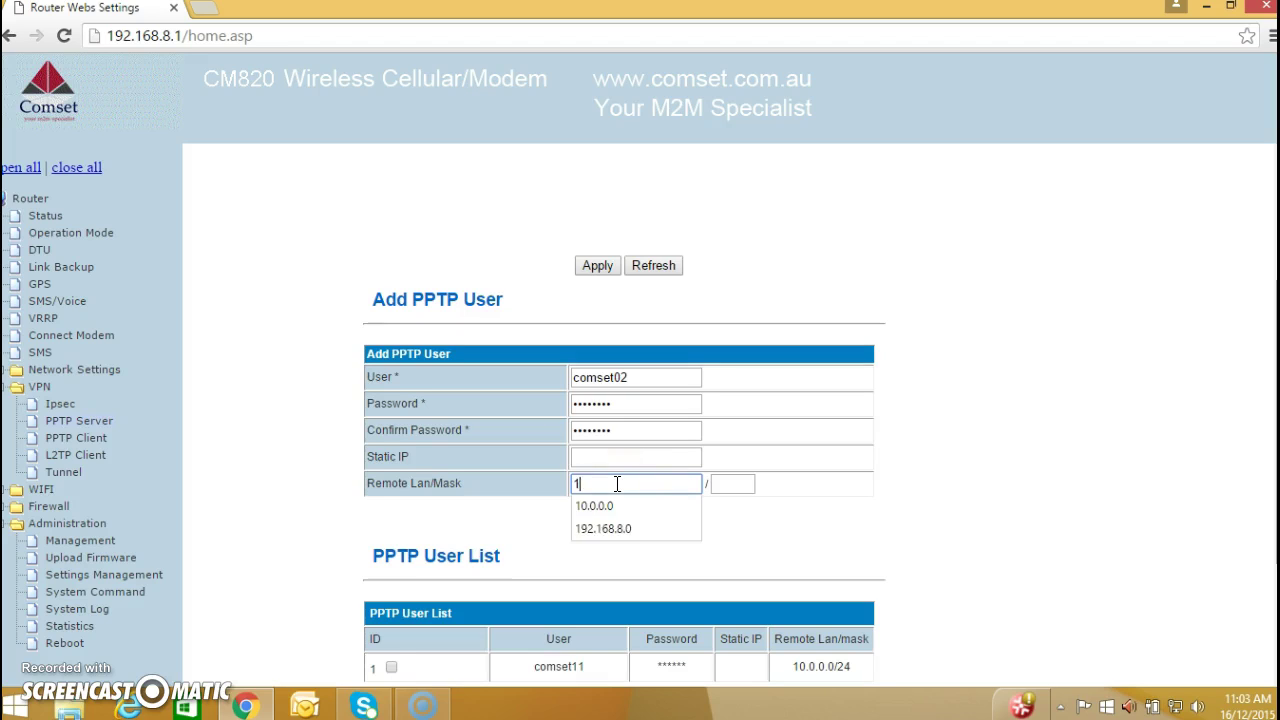
pyautogui.write('0.0.0.0')
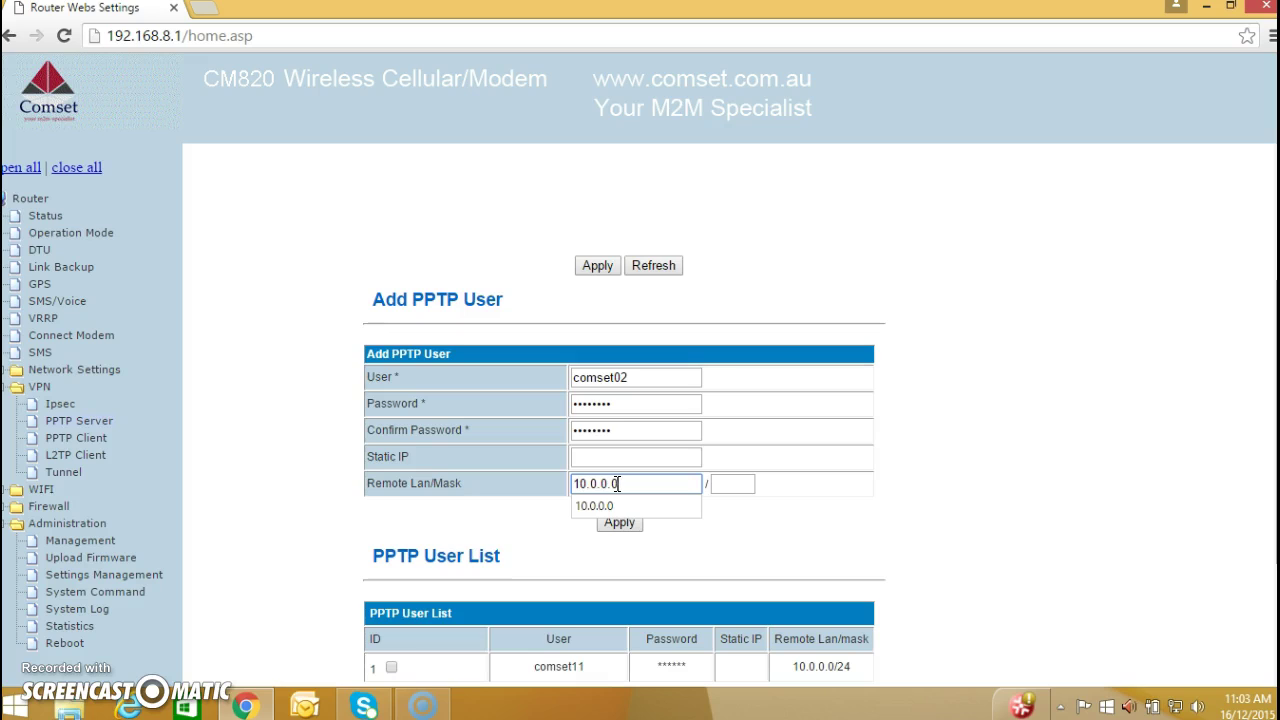
pyautogui.press('Tab')
pyautogui.write('24')
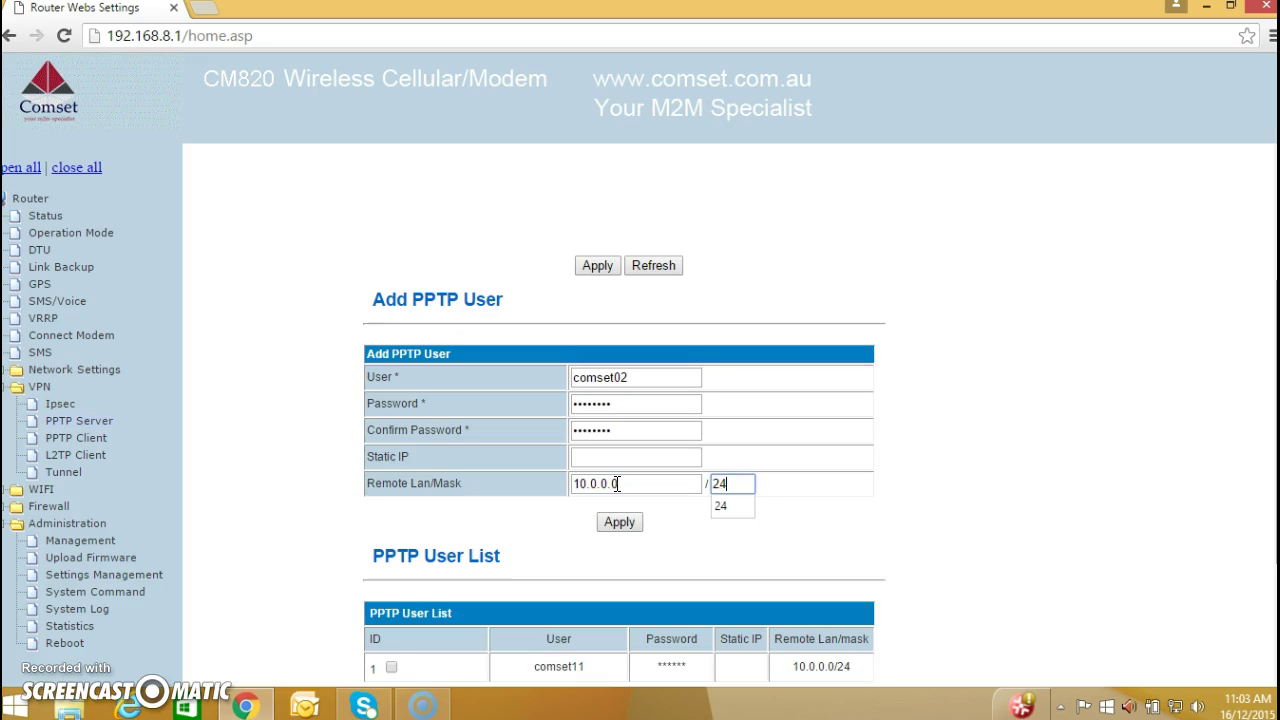
pyautogui.click(620, 524)
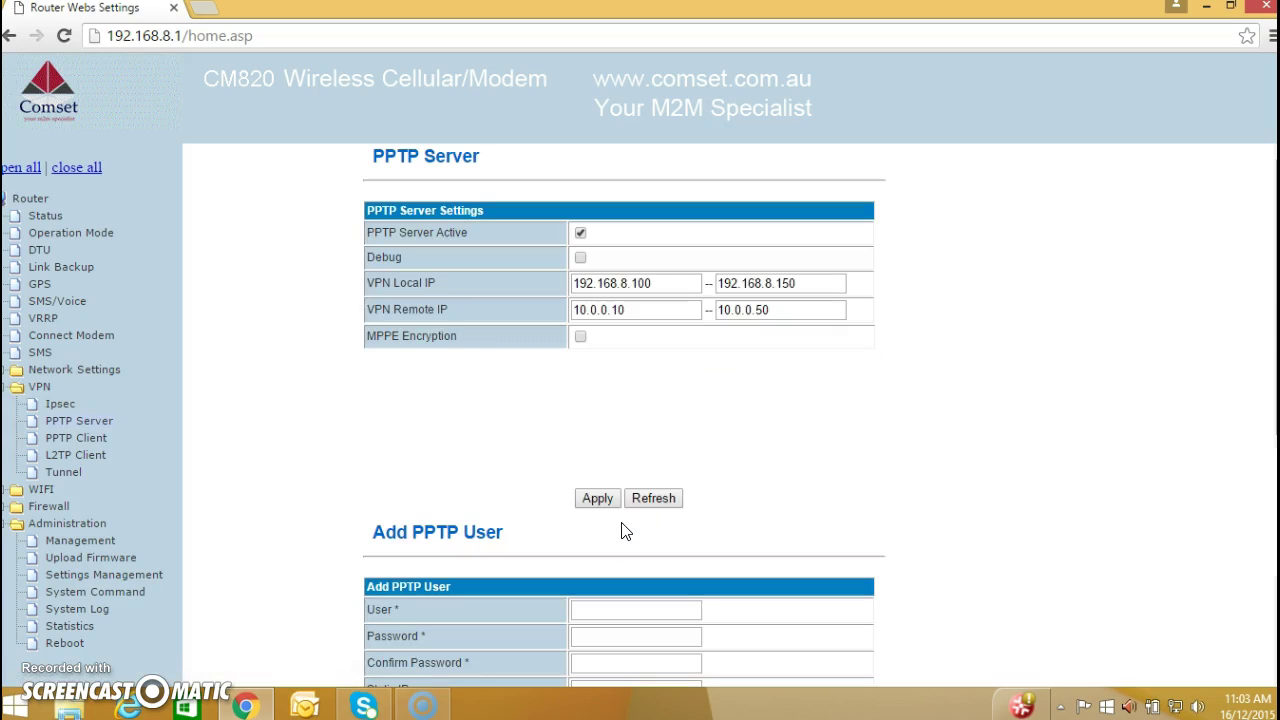
pyautogui.click(1035, 432)
# - Scroll to the PPTP User List to check both users have remote LAN 10.0.0.0/24
pyautogui.scroll(-3, 640, 415)
pyautogui.scroll(-1, 624, 415)
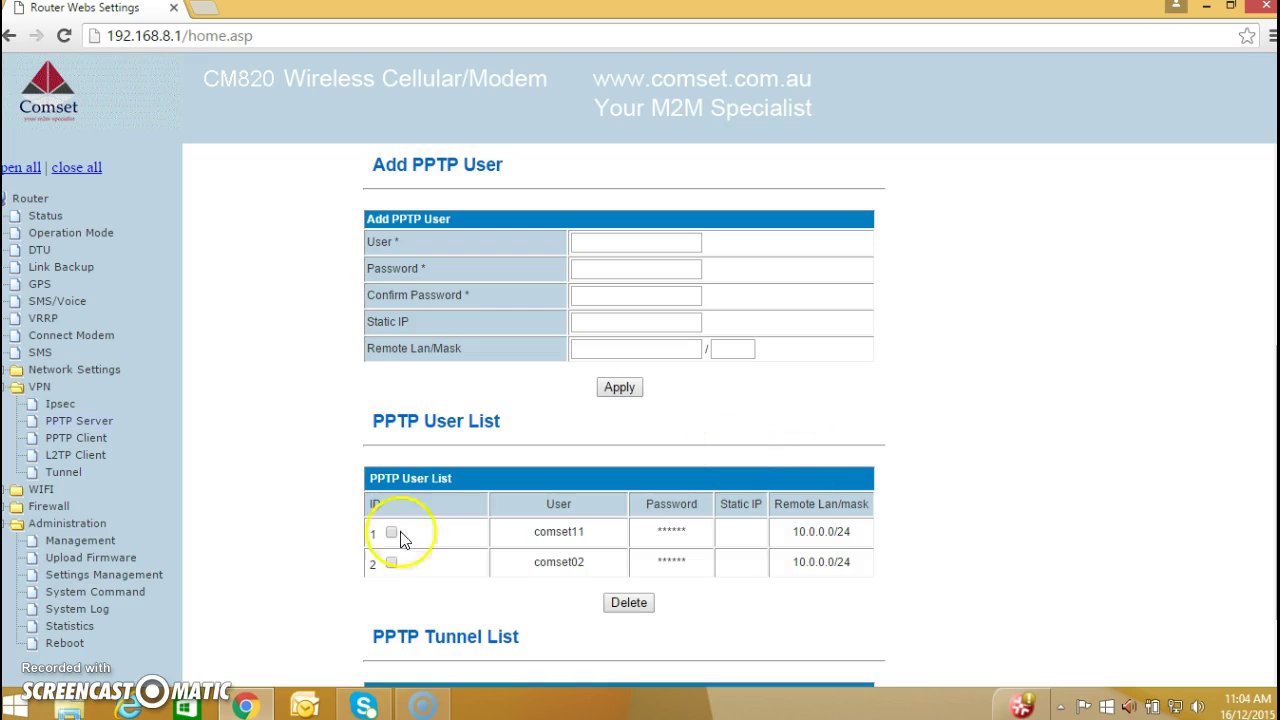
# - Launch the Set Up a Connection or Network wizard from Control Panel's Network and Sharing Center
pyautogui.click(20, 706)
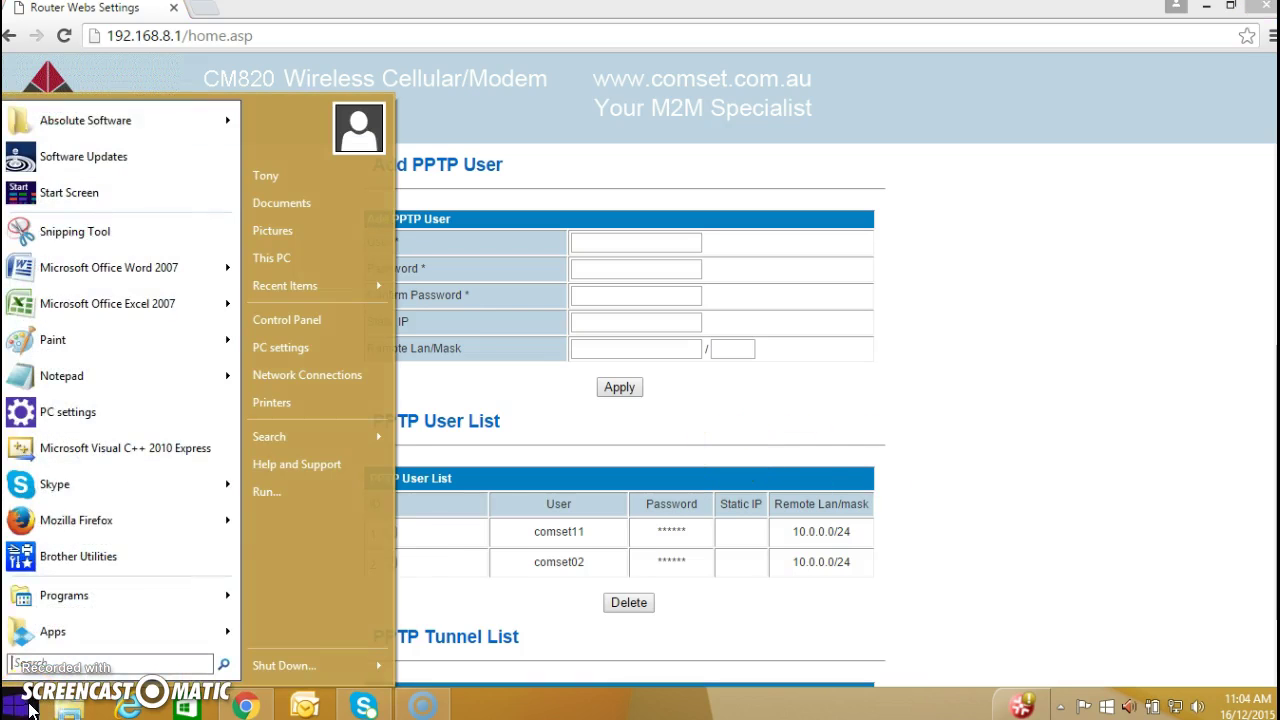
pyautogui.click(312, 320)
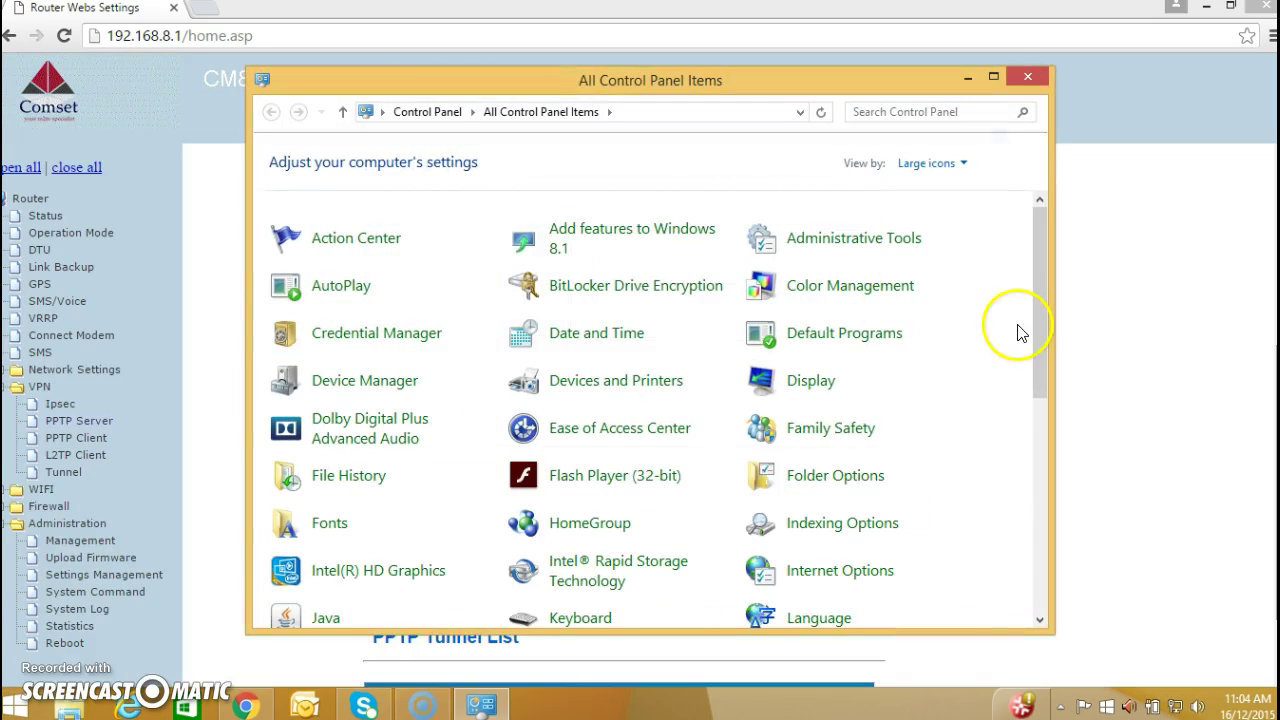
pyautogui.moveTo(1042, 301); pyautogui.dragTo(1044, 379)
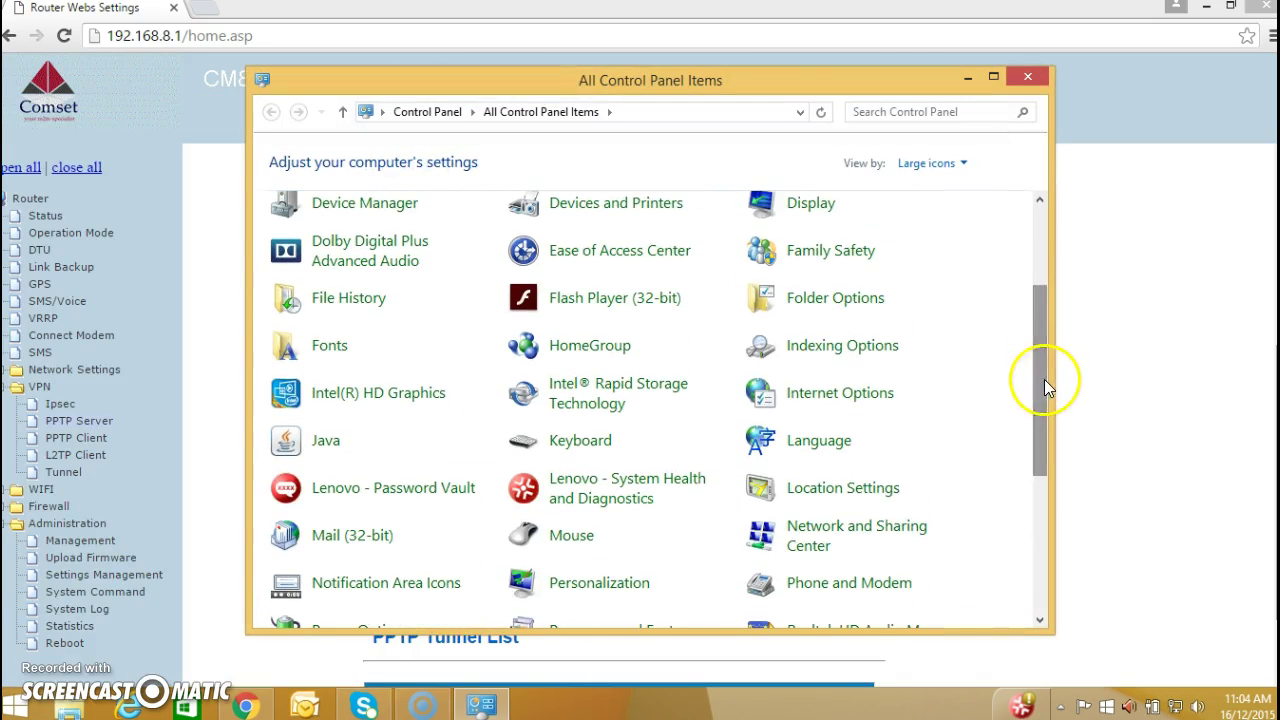
pyautogui.click(879, 530)
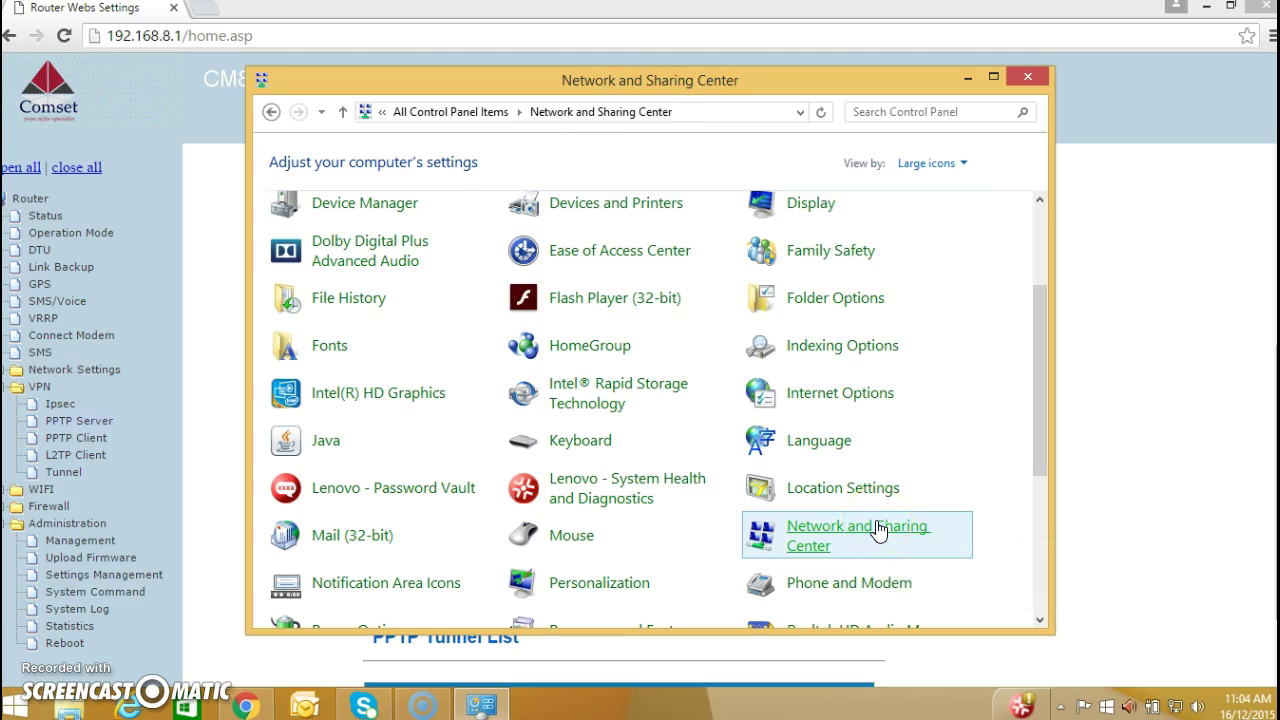
pyautogui.click(665, 300)
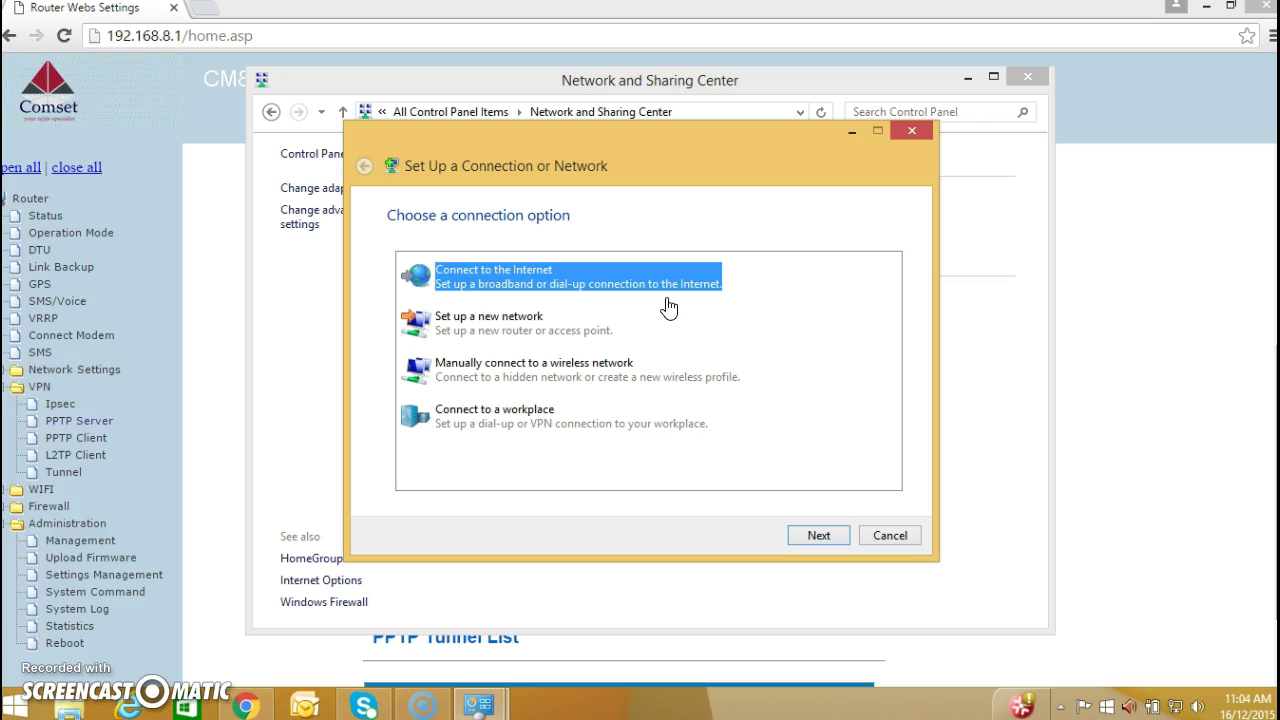
# - Choose Connect to a workplace using my Internet connection (VPN) in the wizard
pyautogui.click(530, 425)
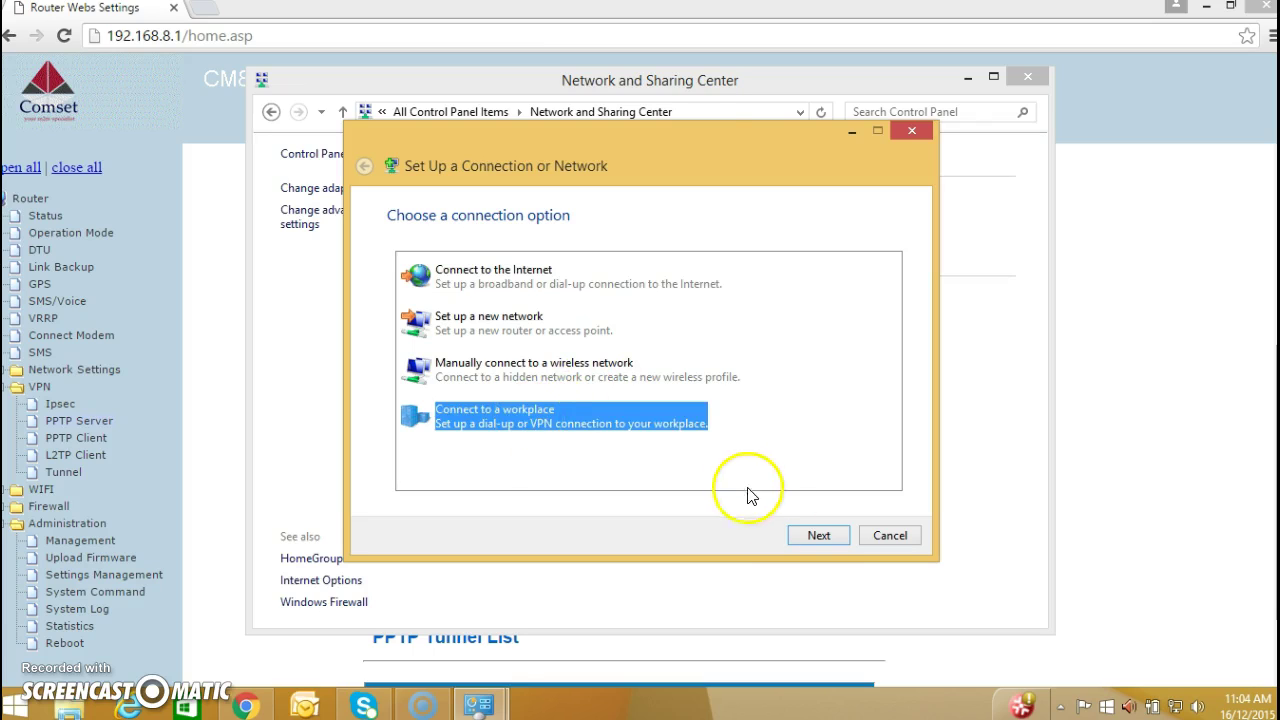
pyautogui.click(801, 540)
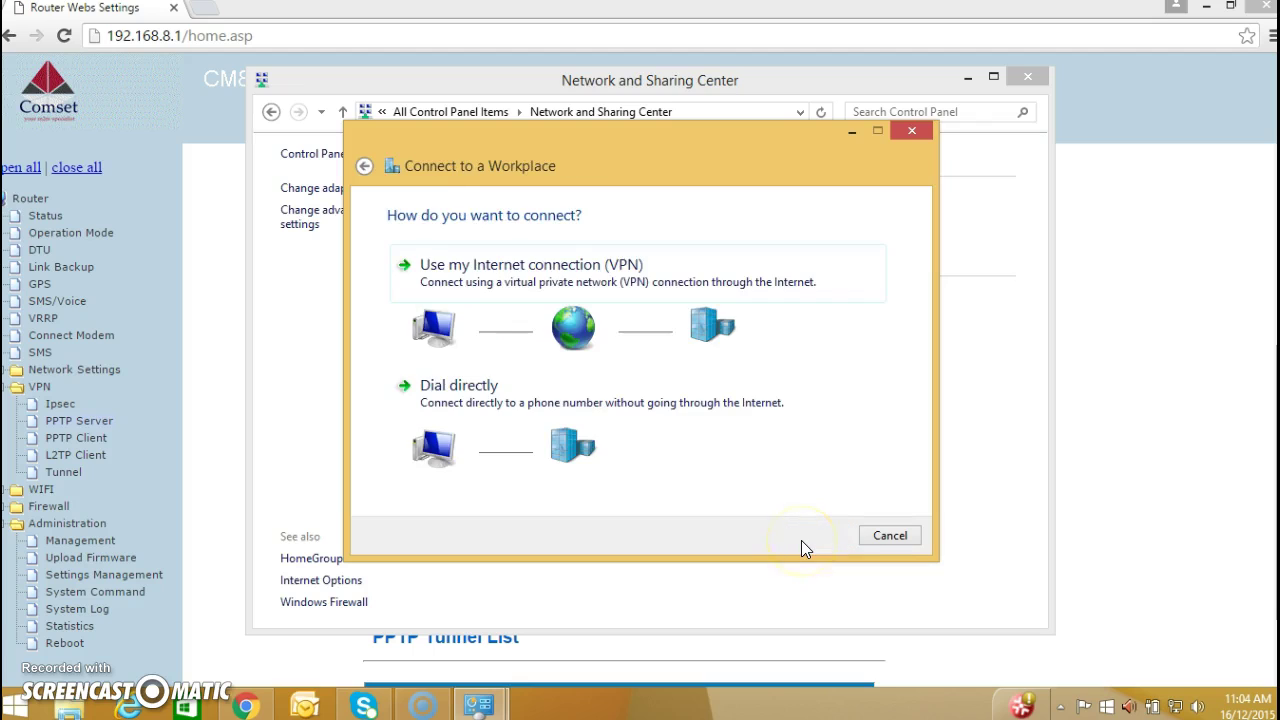
pyautogui.click(581, 258)
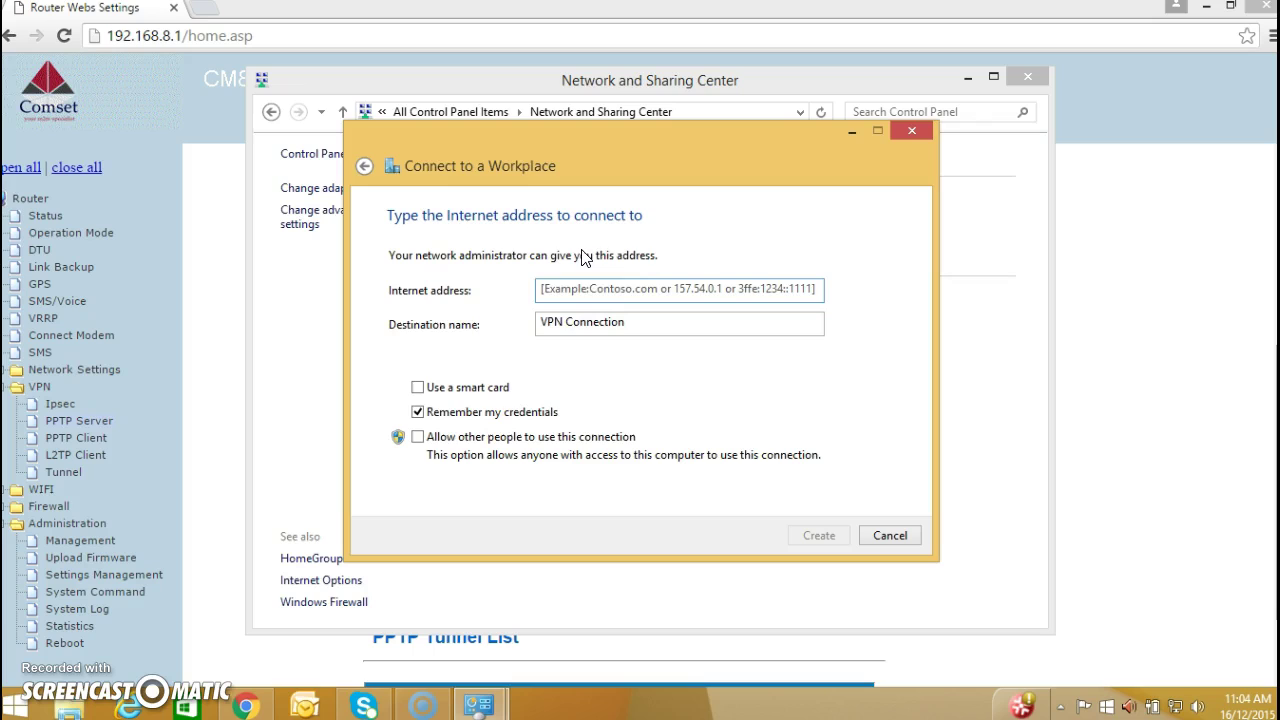
pyautogui.click(556, 288)
pyautogui.click(262, 291)
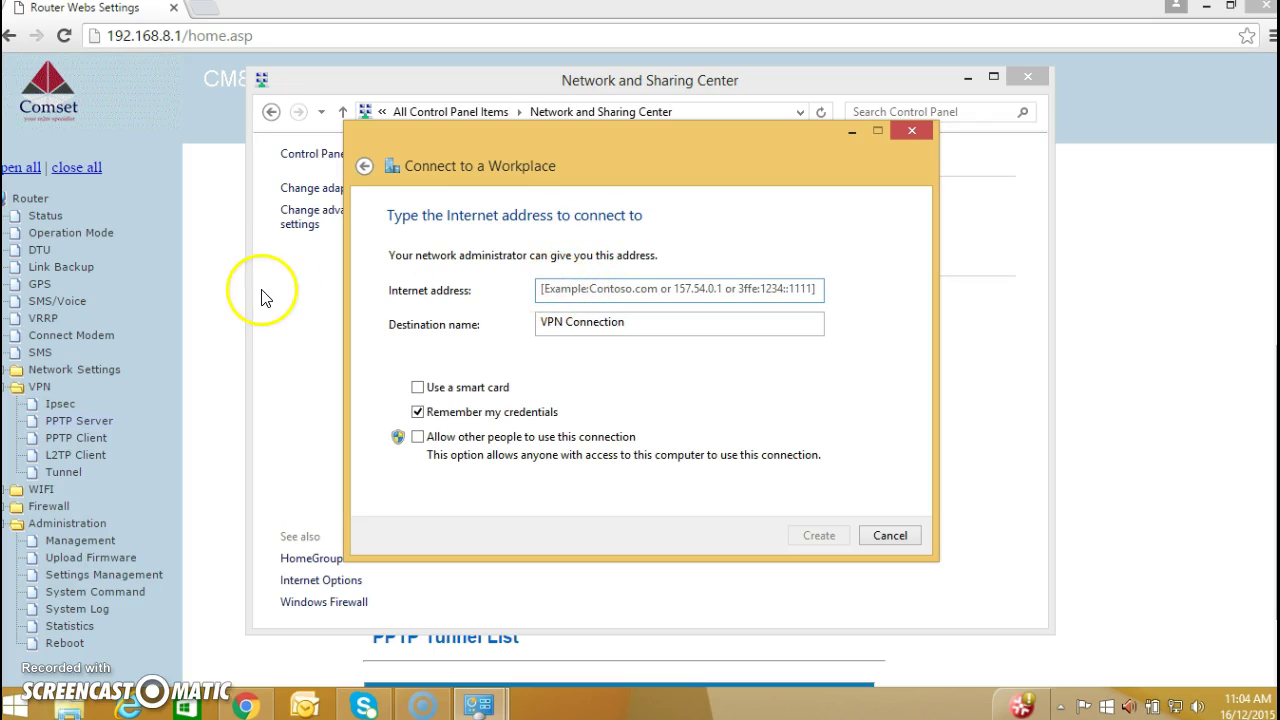
# - Copy the router's DDNS hostname comset02.dvrdns.org and paste it as the VPN Internet address
pyautogui.click(97, 546)
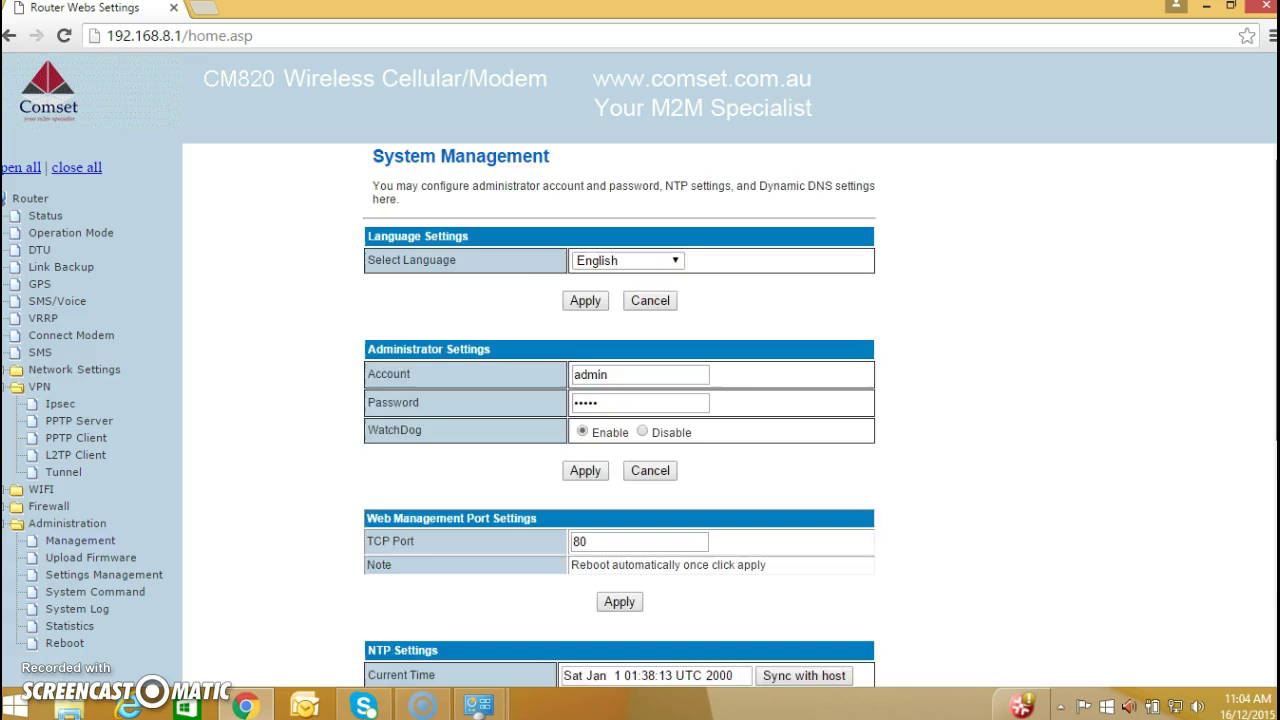
pyautogui.scroll(-3, 1200, 337)
pyautogui.scroll(-2, 620, 415)
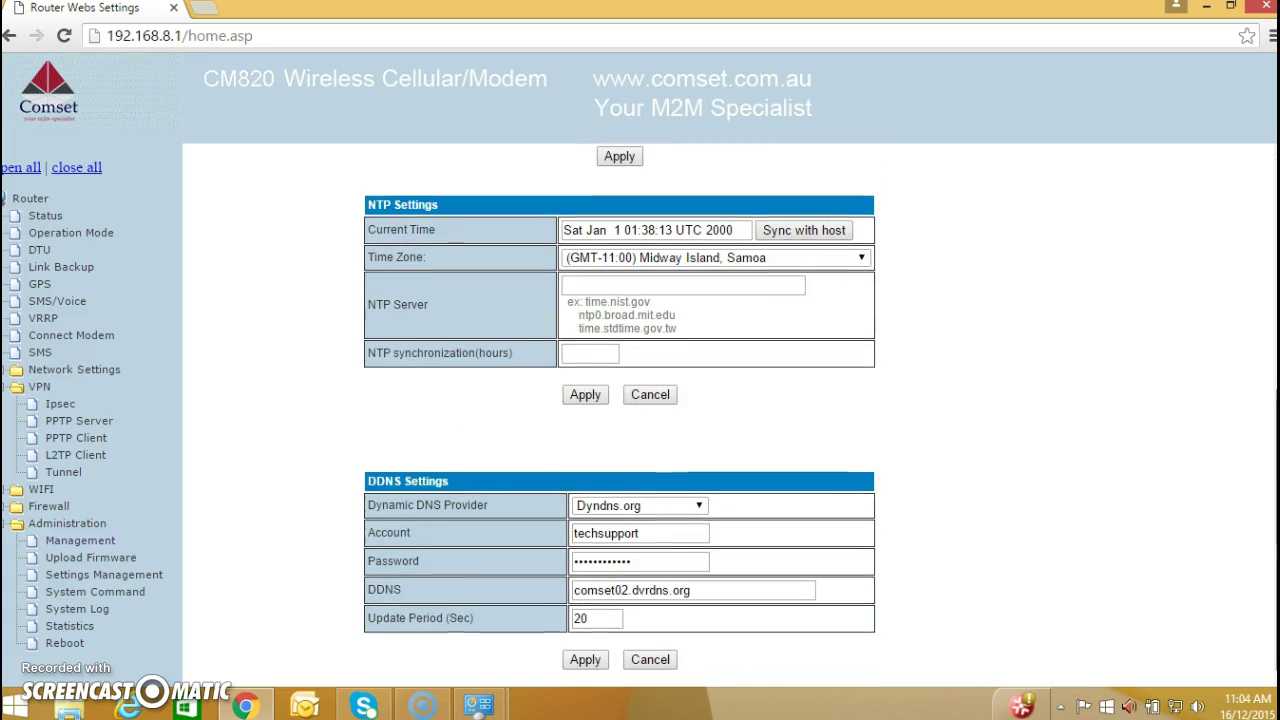
pyautogui.moveTo(694, 594); pyautogui.dragTo(571, 588)
pyautogui.hotkey('ctrl', 'c')
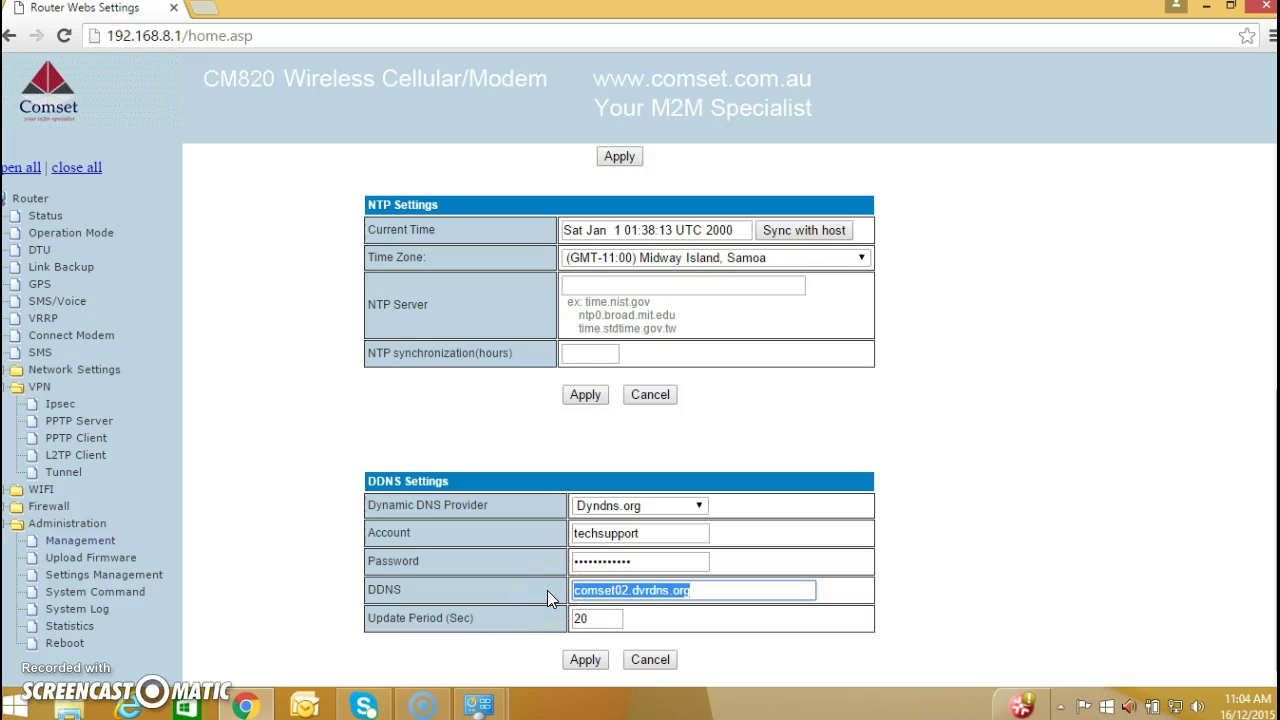
pyautogui.click(491, 706)
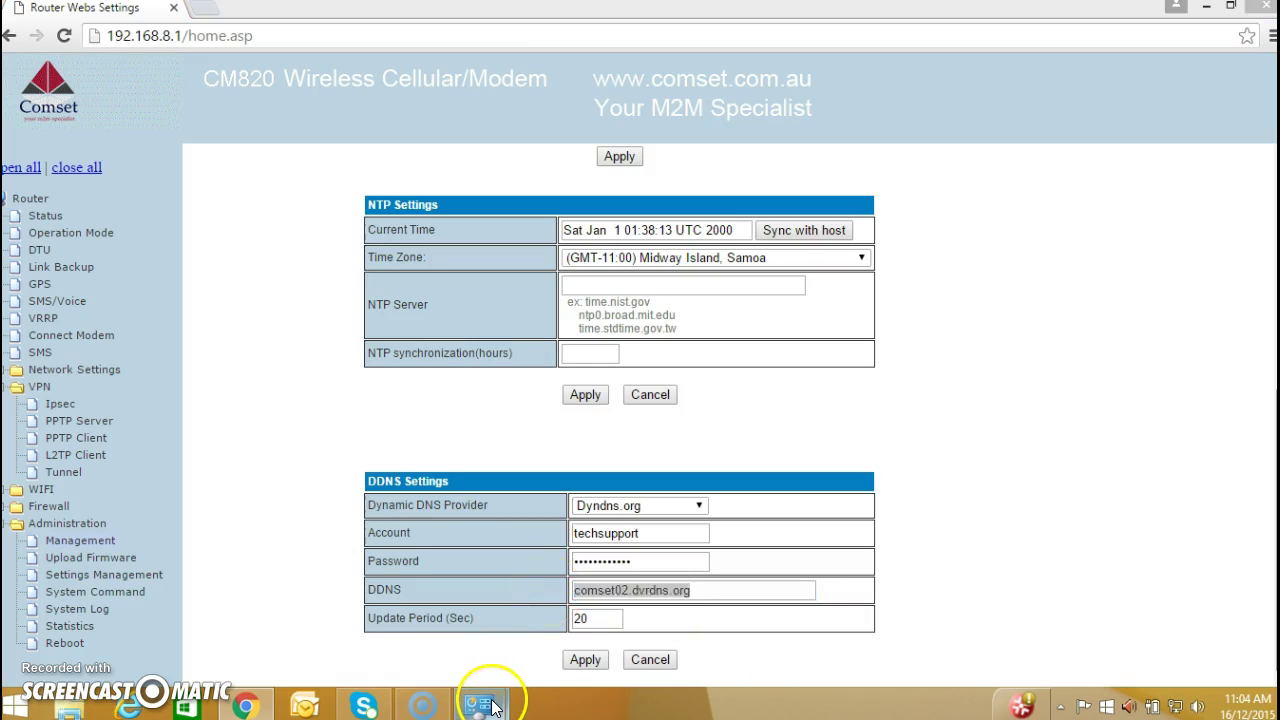
pyautogui.moveTo(558, 625)
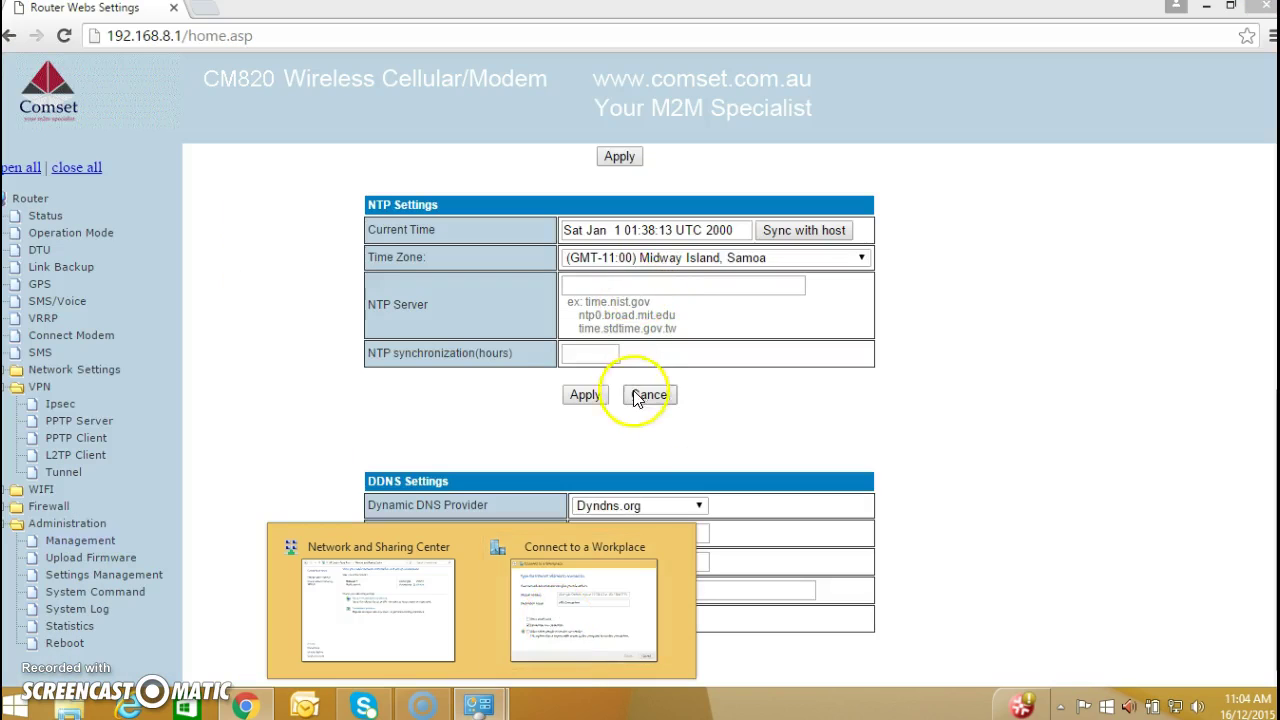
pyautogui.click(568, 650)
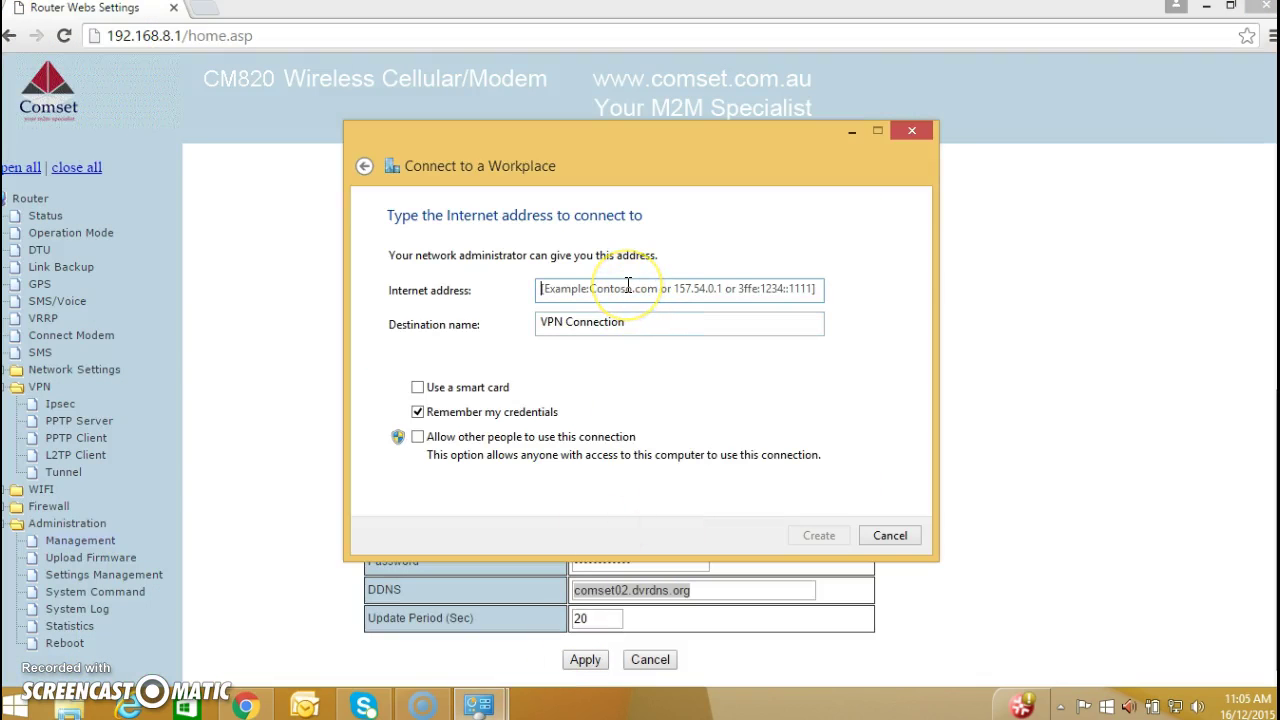
pyautogui.hotkey('ctrl', 'v')
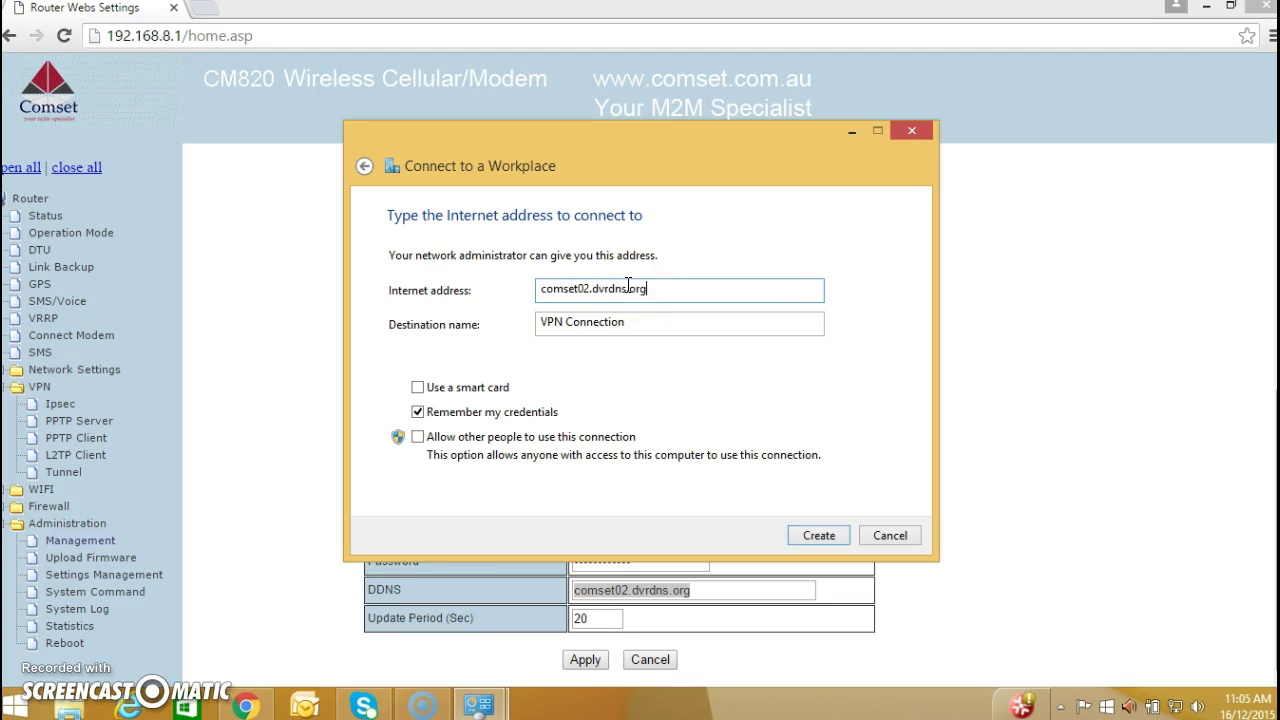
# - Create the VPN Connection and confirm it appears in the Networks list
pyautogui.click(813, 540)
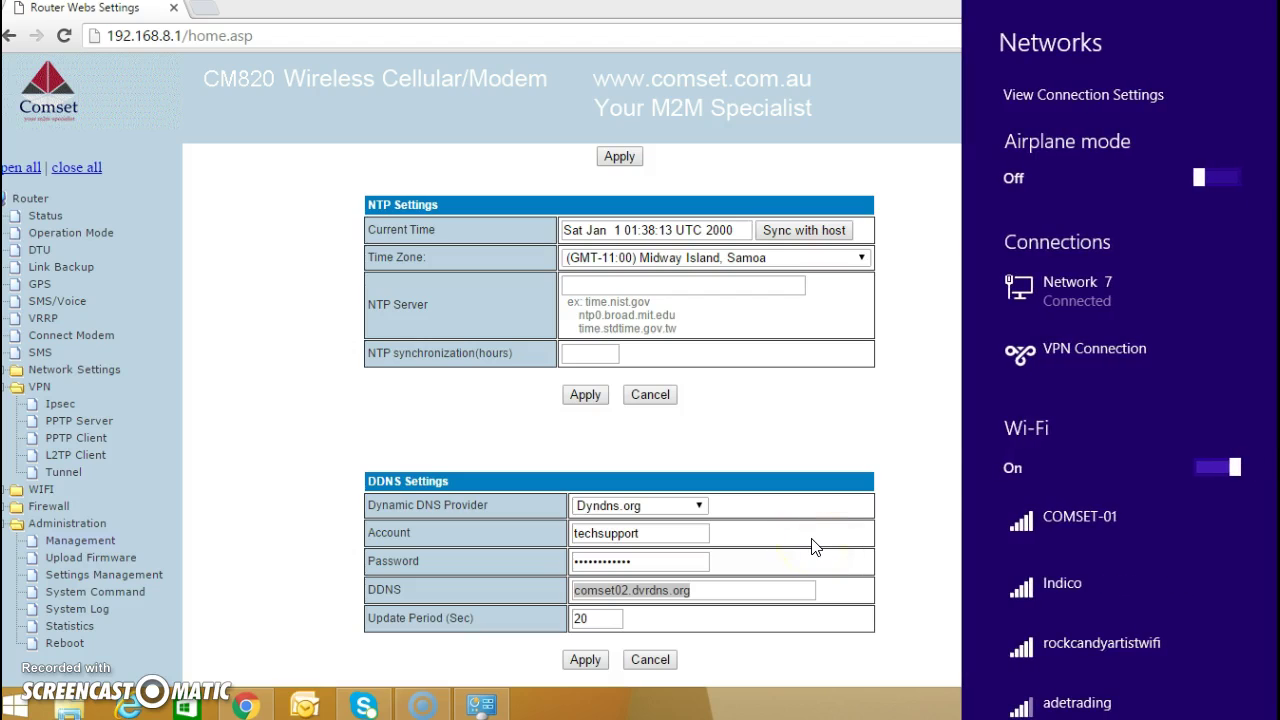
pyautogui.rightClick(1068, 352)
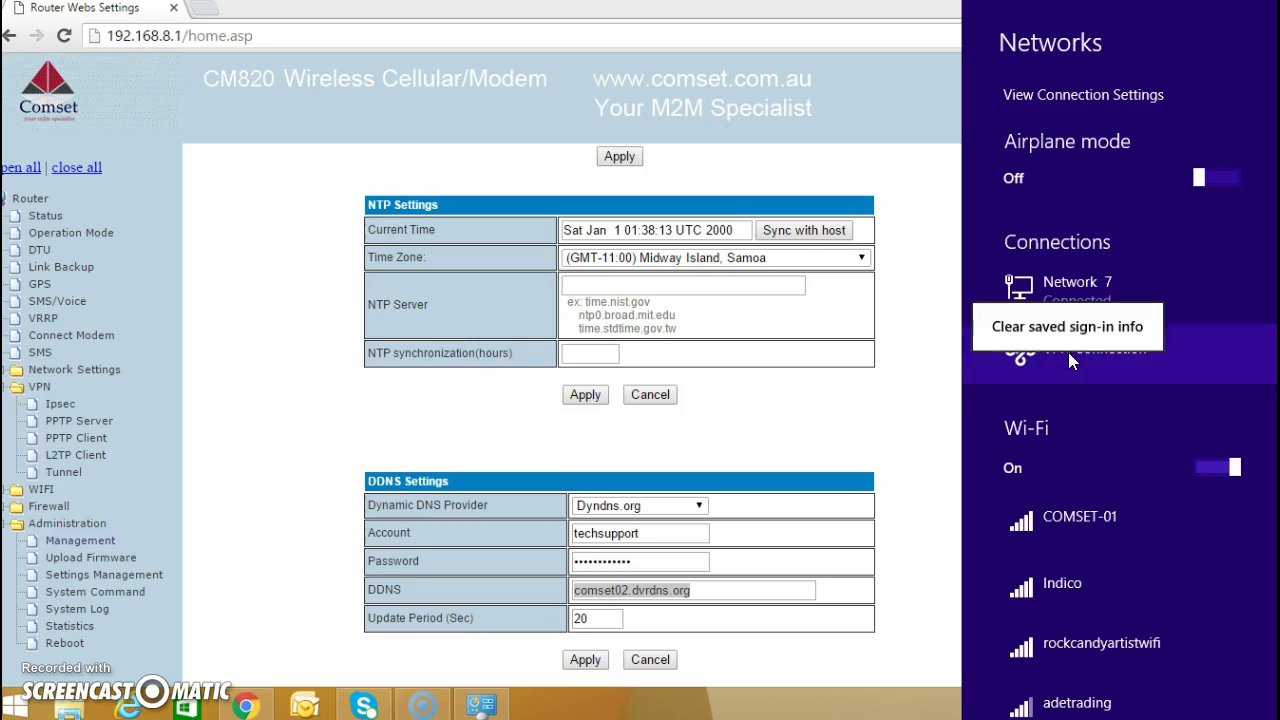
pyautogui.click(1068, 352)
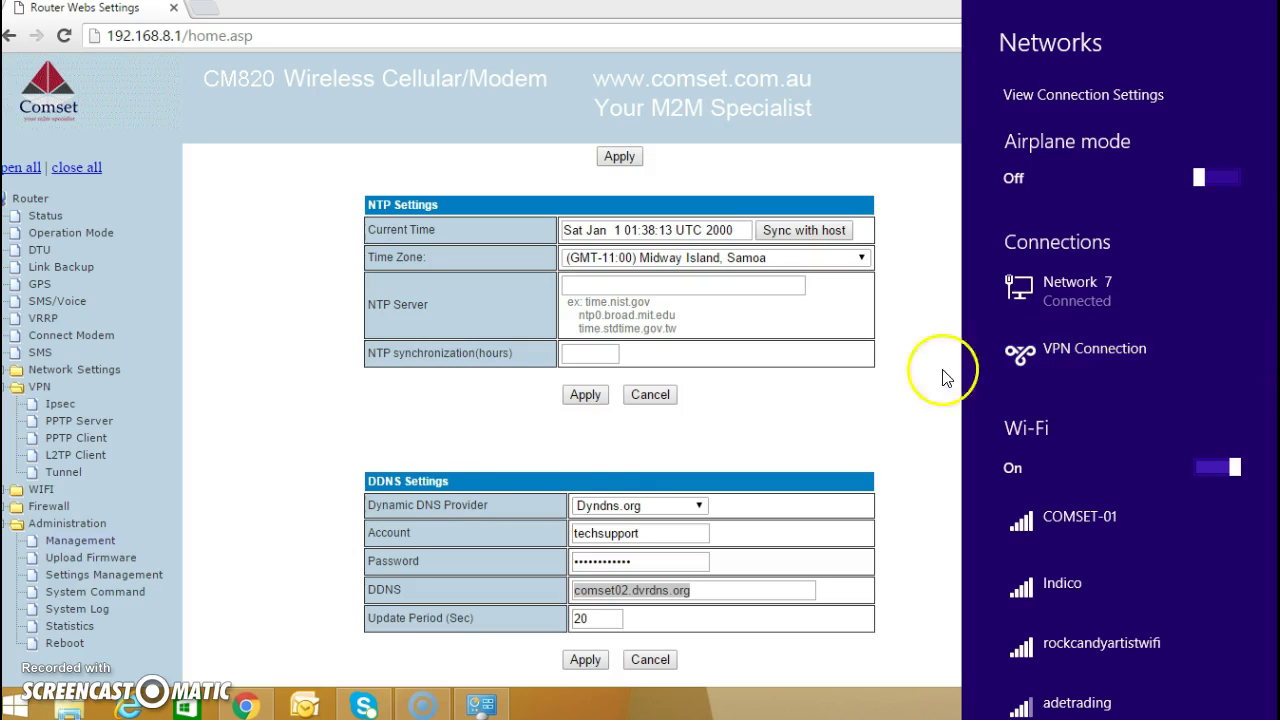
pyautogui.press('Escape')
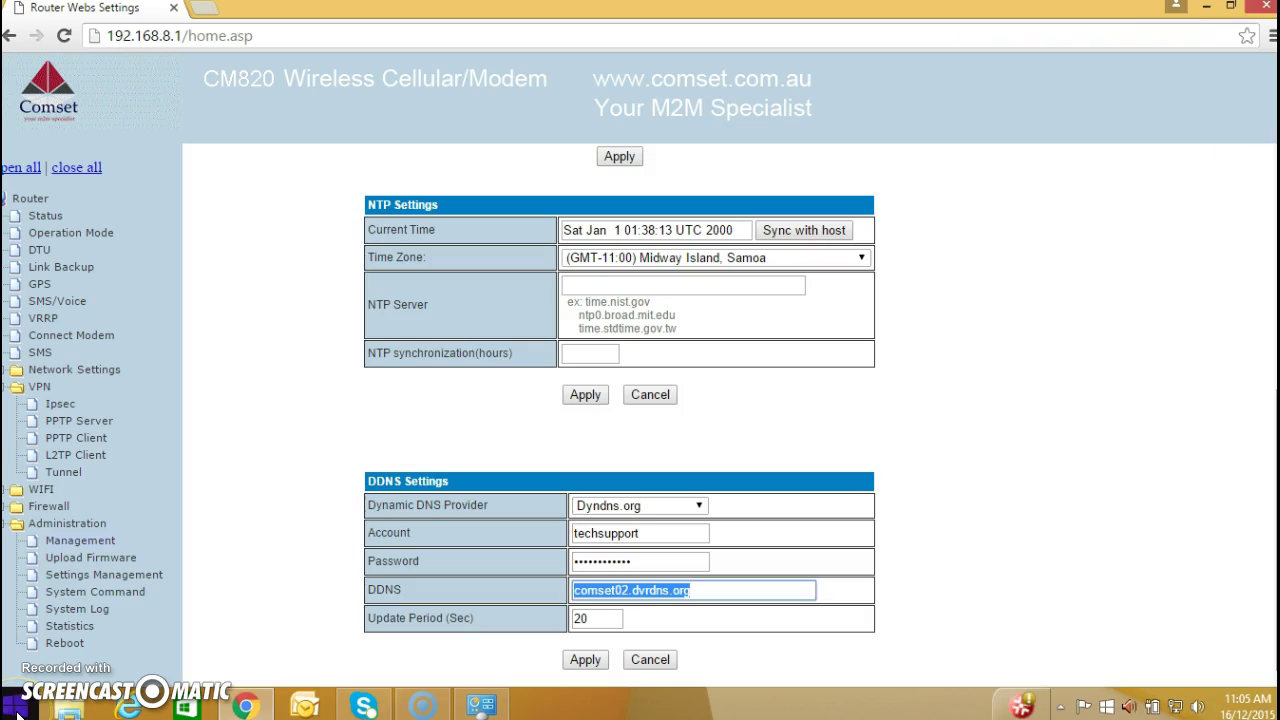
pyautogui.click(18, 710)
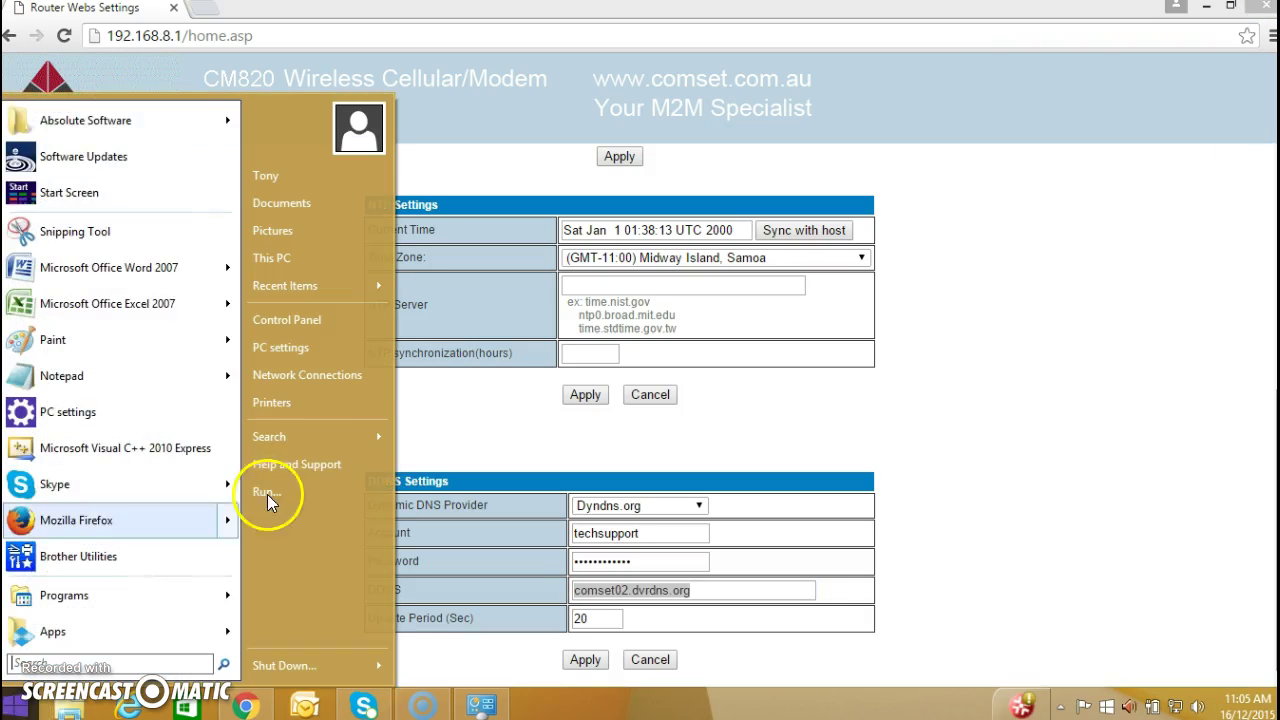
# - Set VPN Connection's security to PPTP, allowing CHAP and MS-CHAP v2, and accept the warning
pyautogui.click(309, 378)
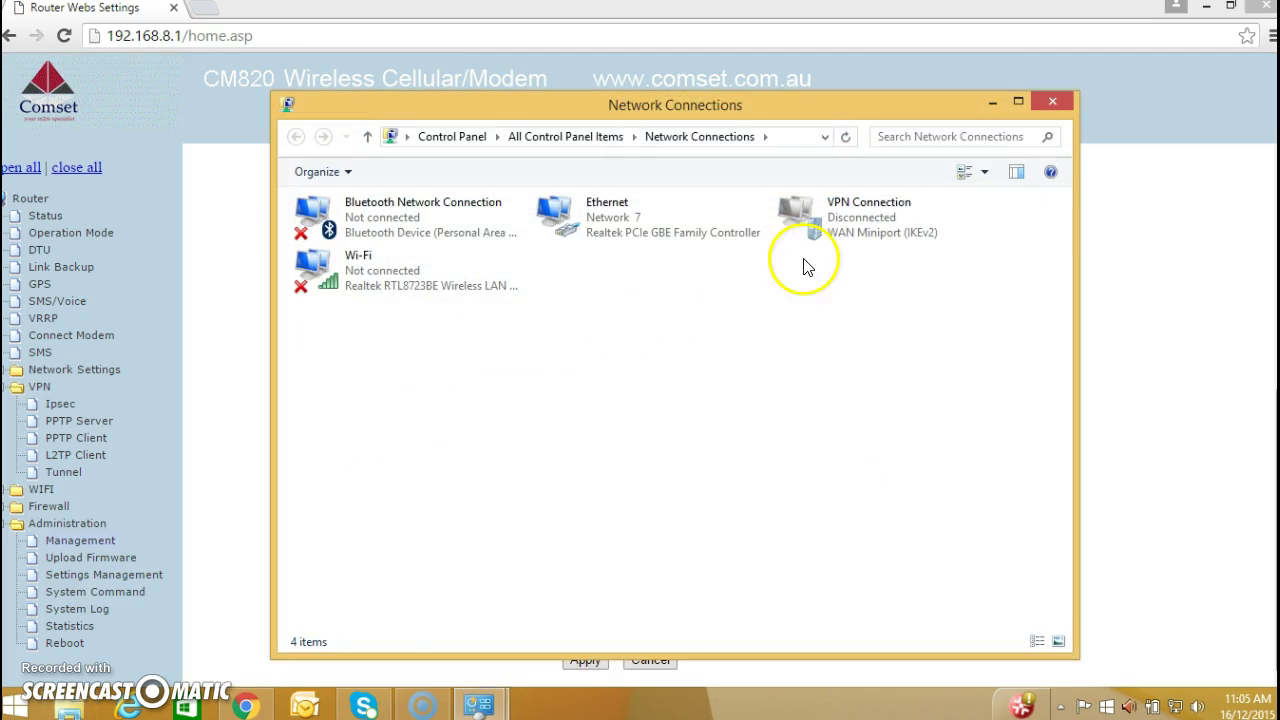
pyautogui.click(840, 210)
pyautogui.rightClick(840, 212)
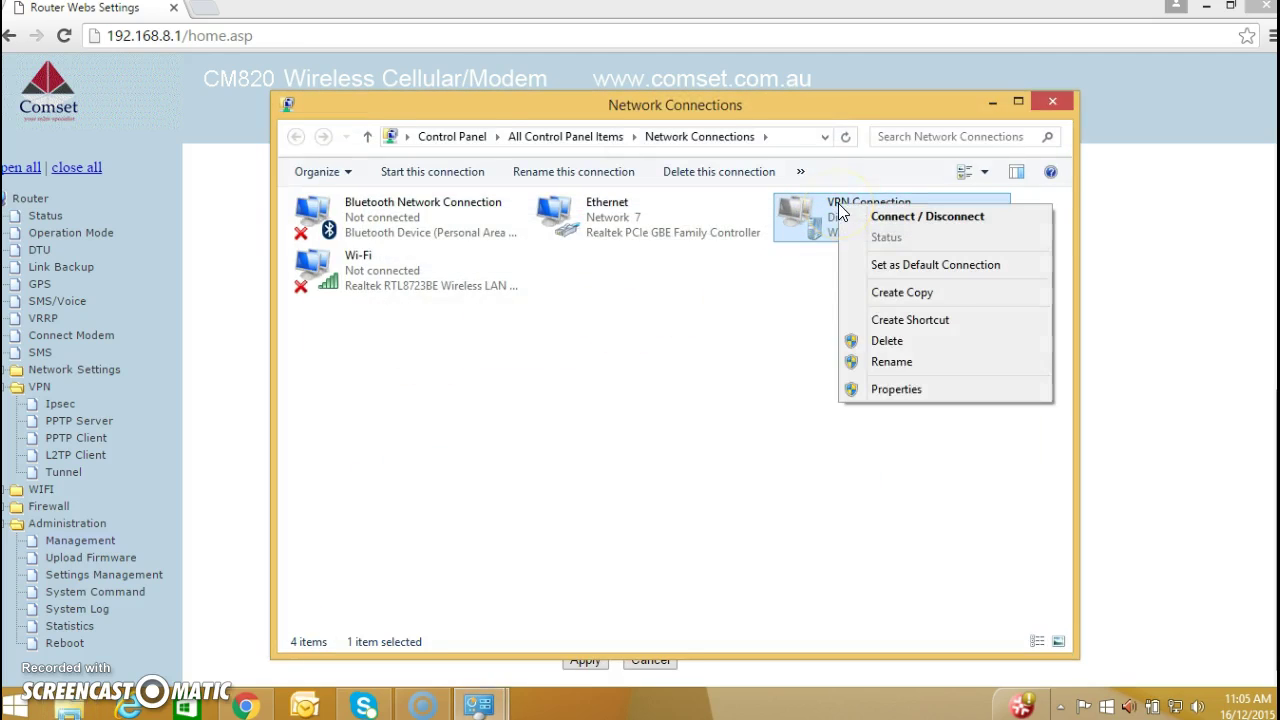
pyautogui.click(887, 390)
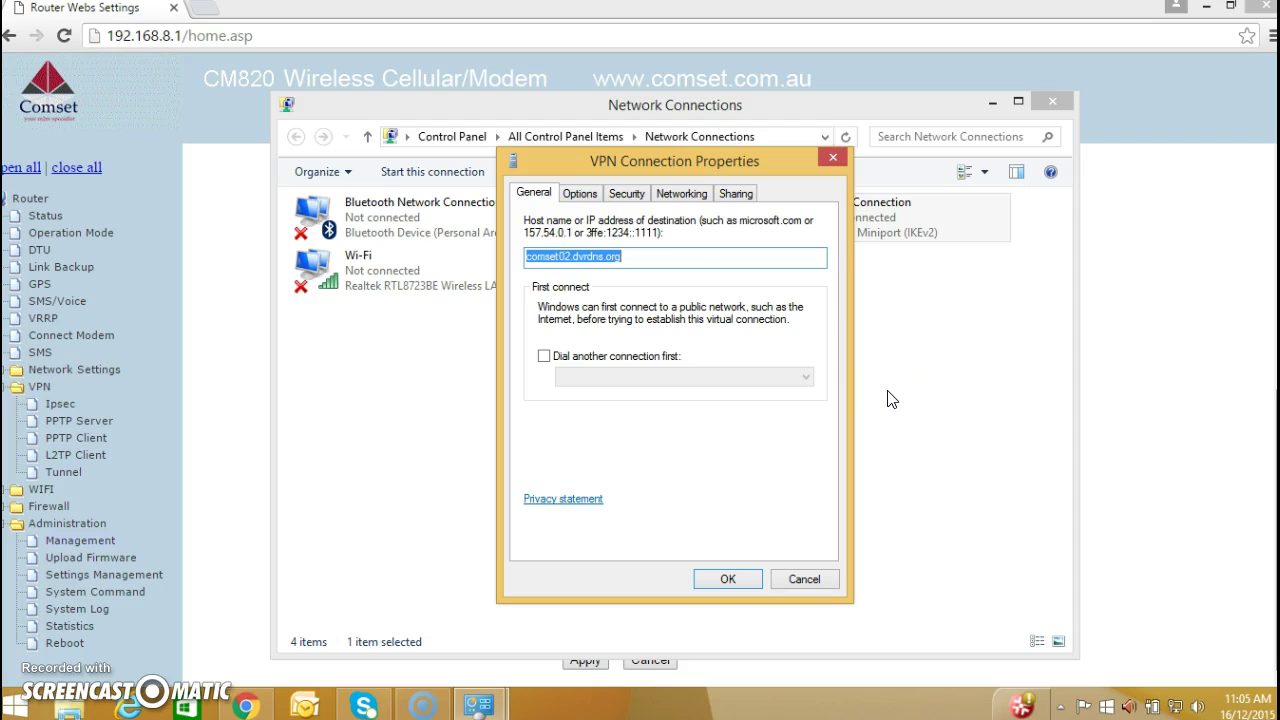
pyautogui.click(632, 203)
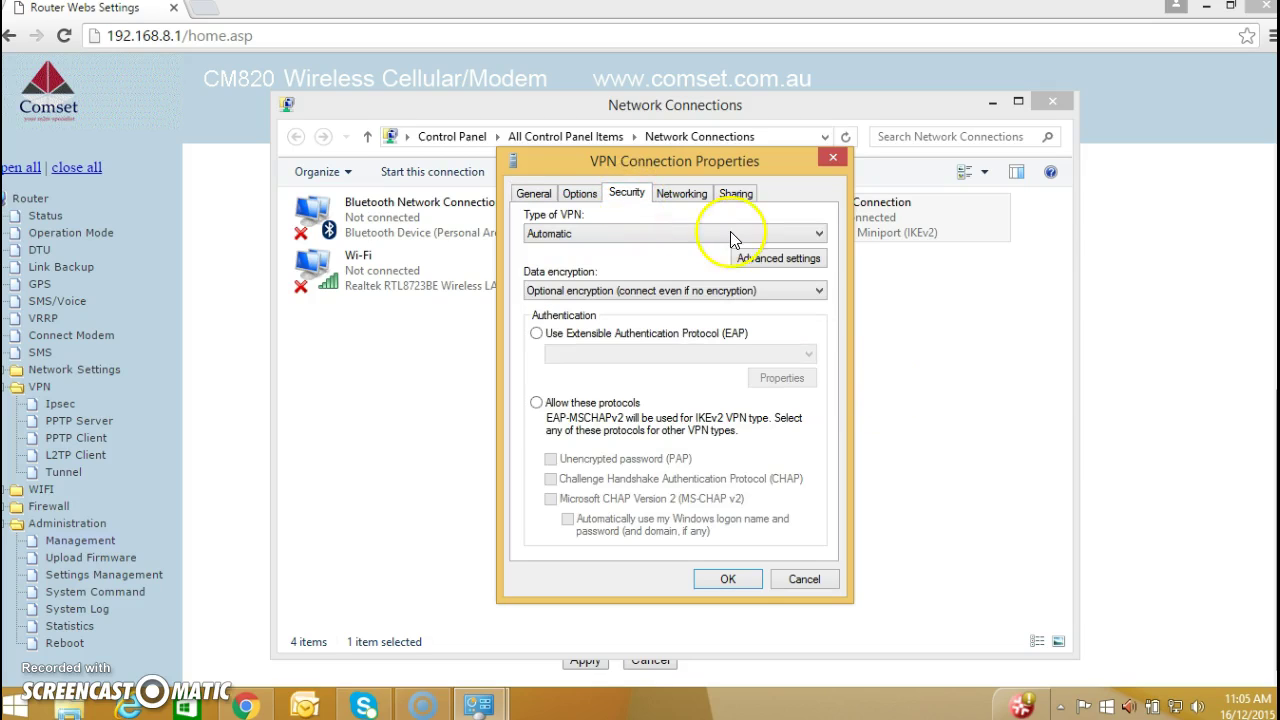
pyautogui.click(818, 236)
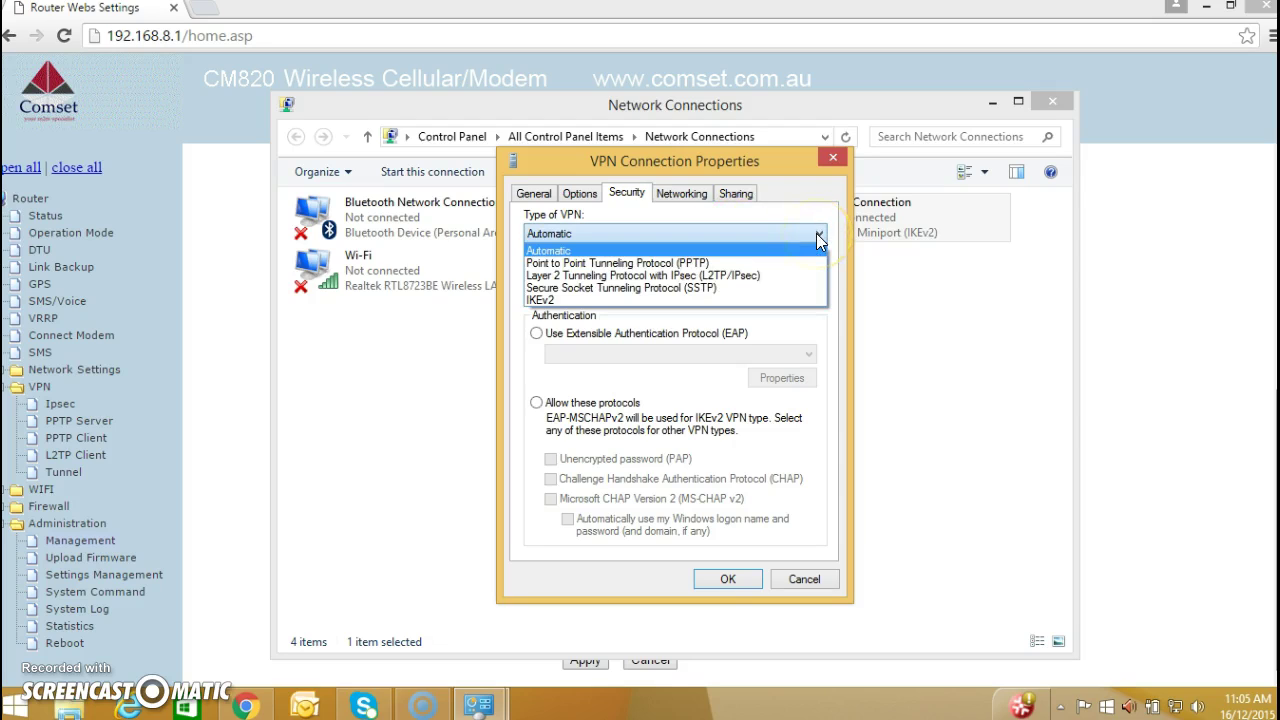
pyautogui.click(800, 265)
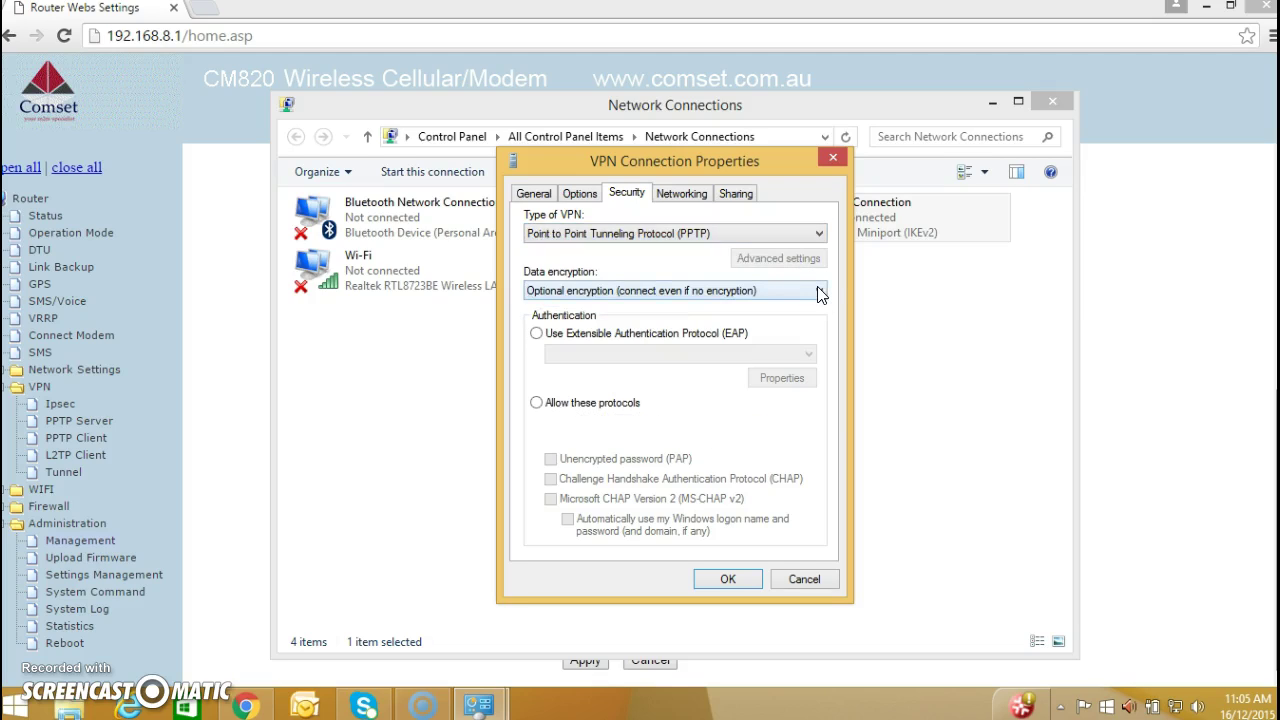
pyautogui.click(537, 403)
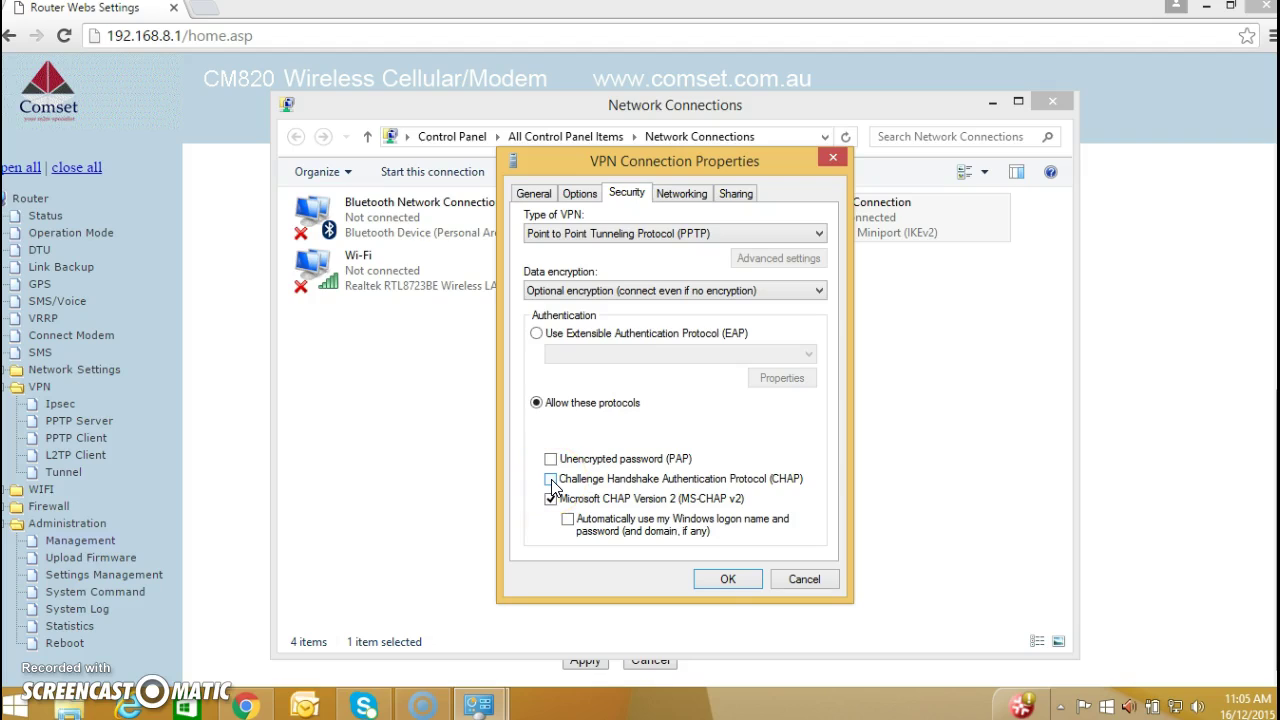
pyautogui.click(551, 479)
pyautogui.click(742, 584)
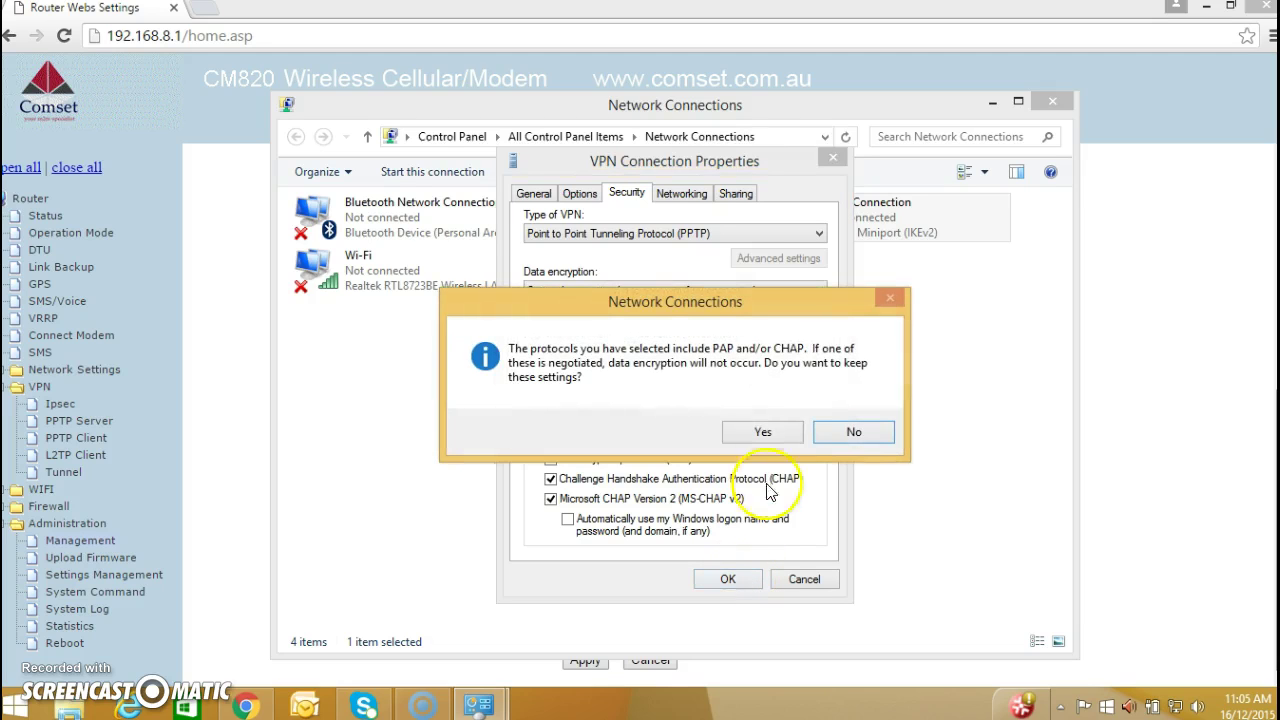
pyautogui.click(763, 432)
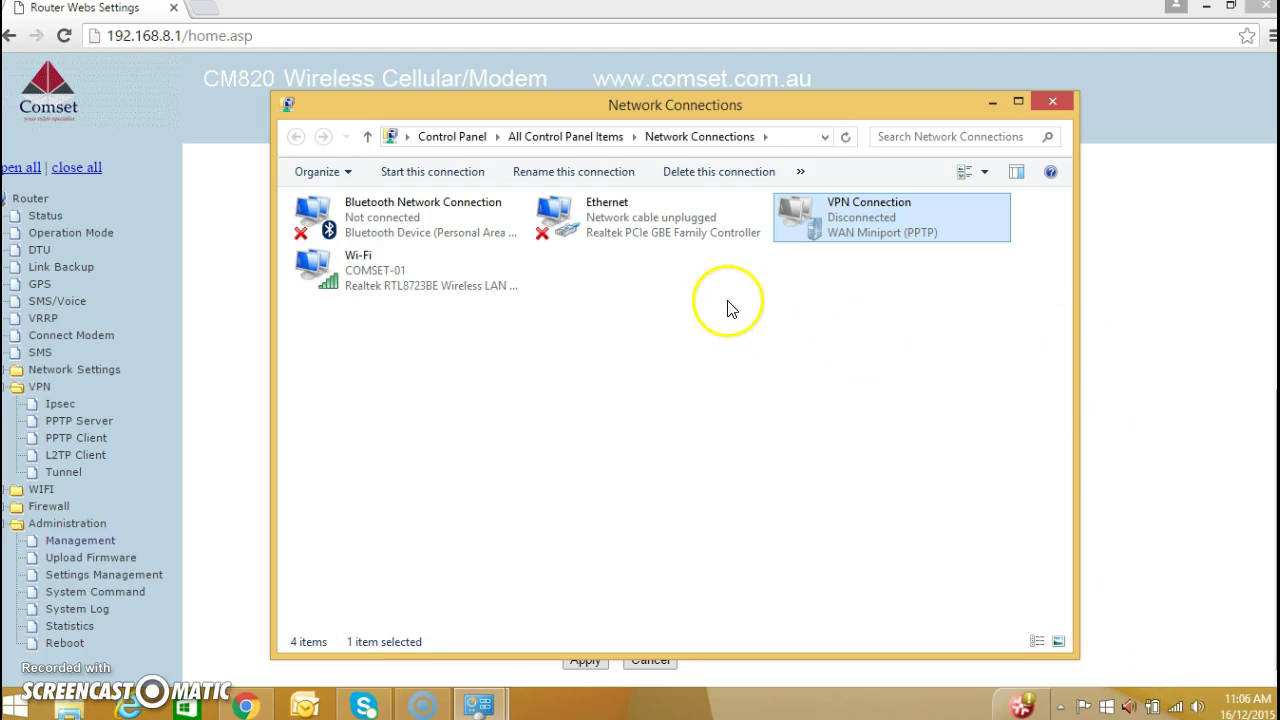
# - Choose Connect on VPN Connection in the Windows networks list
pyautogui.doubleClick(859, 214)
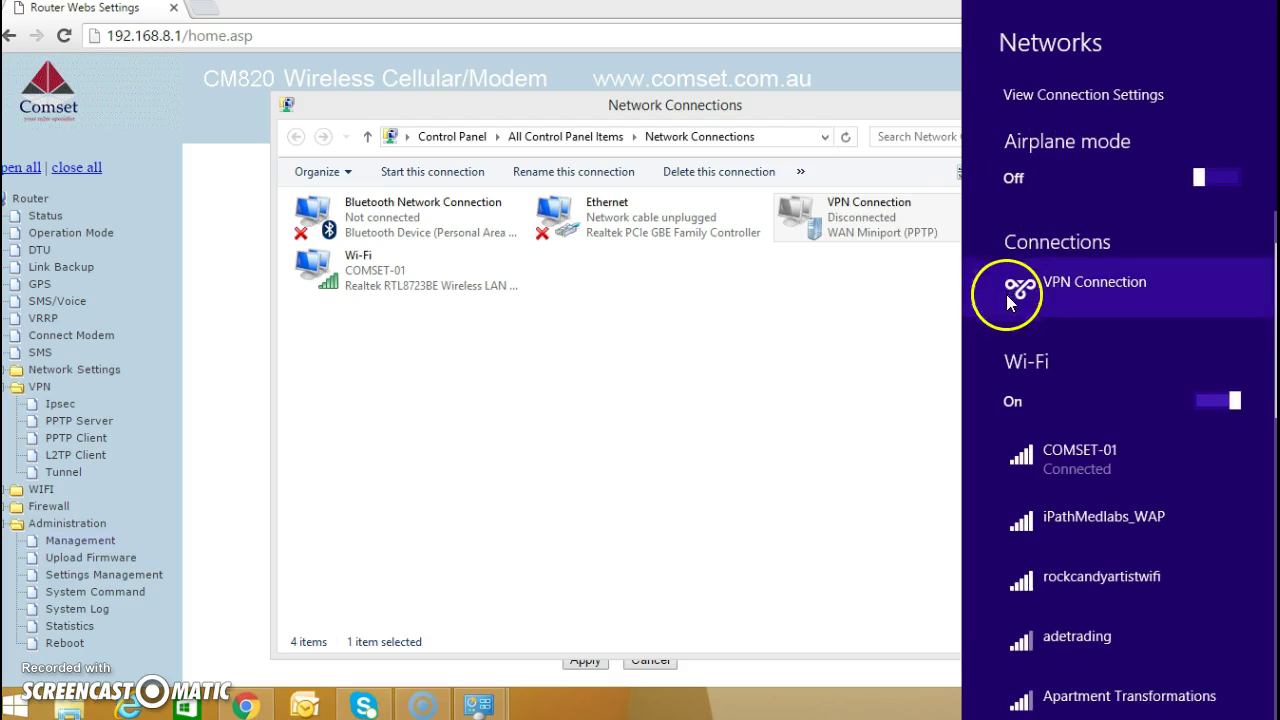
pyautogui.rightClick(1059, 287)
pyautogui.click(1059, 287)
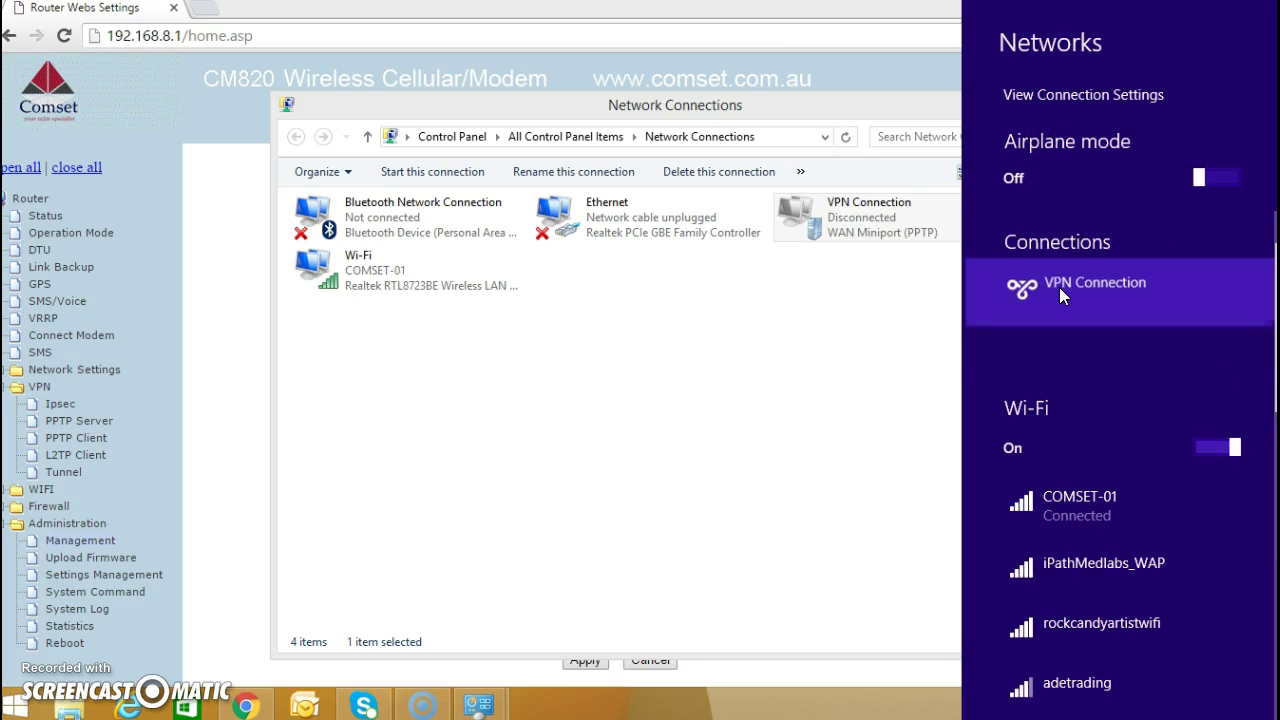
pyautogui.click(1200, 338)
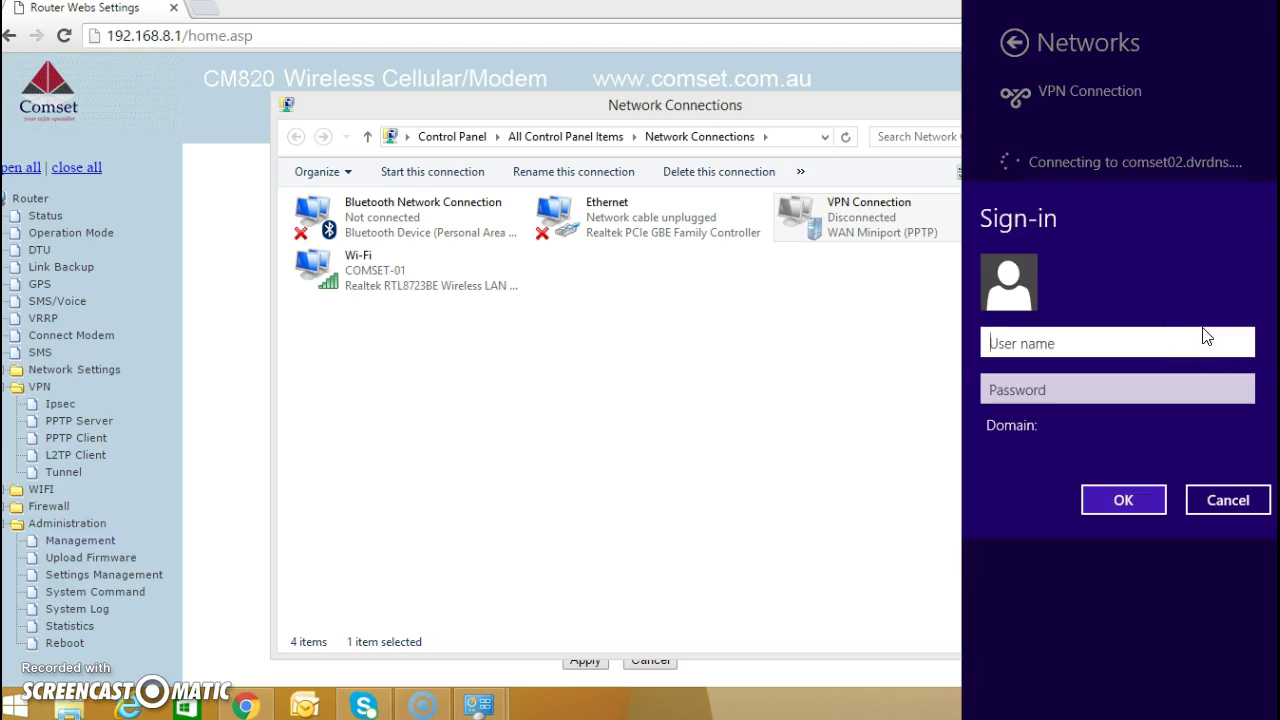
# - Sign in to the VPN with the VPN account's user name and password
pyautogui.write('comset02')
pyautogui.press('Tab')
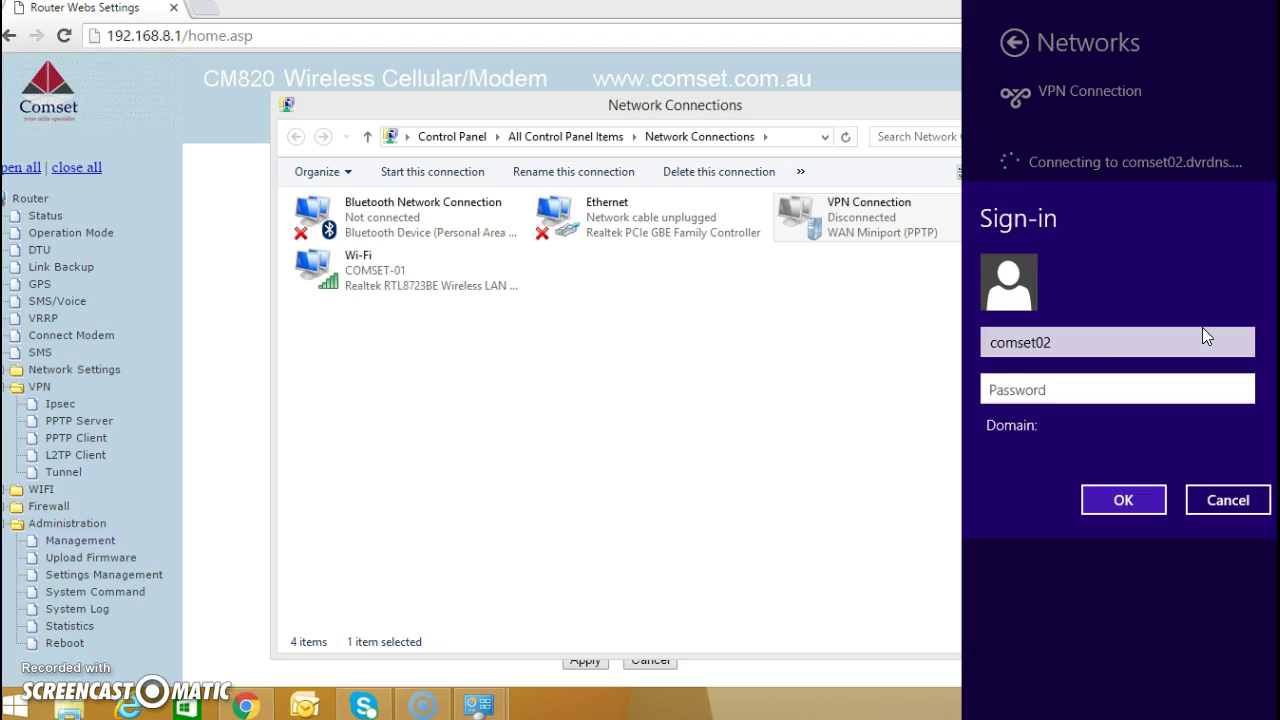
pyautogui.write('********')
pyautogui.click(1143, 504)
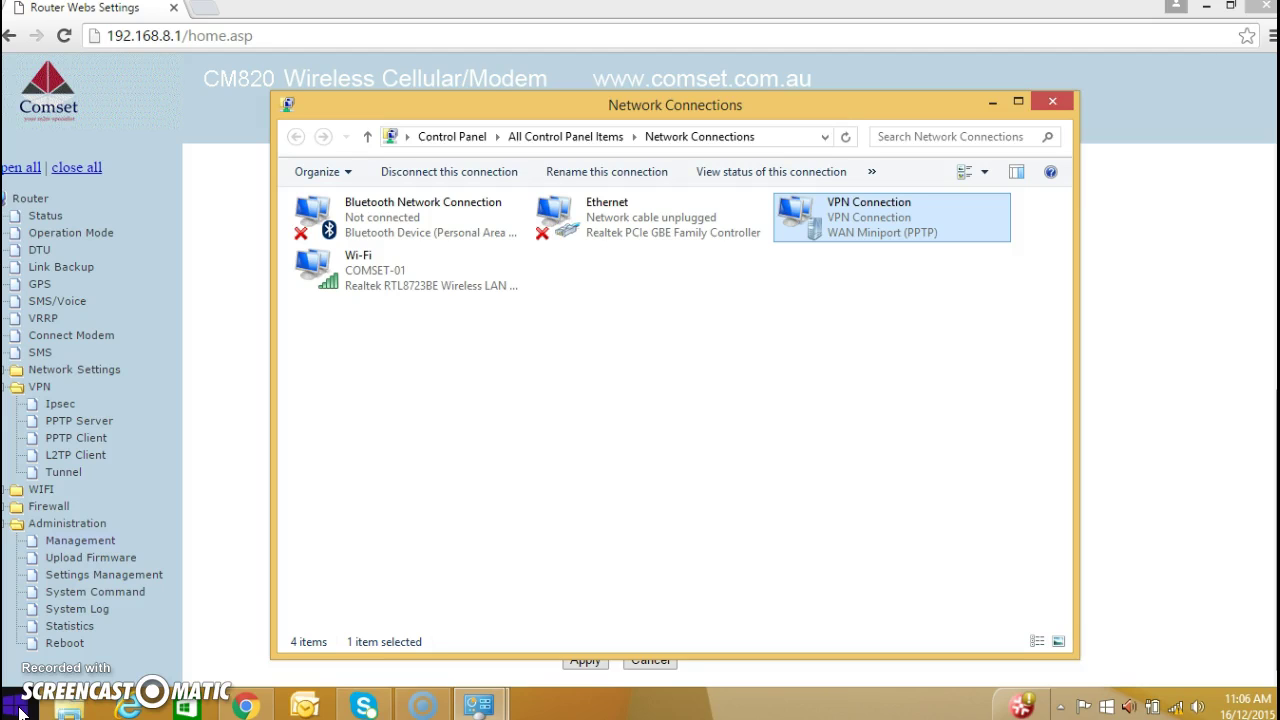
# - Open Command Prompt via Start search and run ping 192.168.8.1 to the router
pyautogui.click(20, 710)
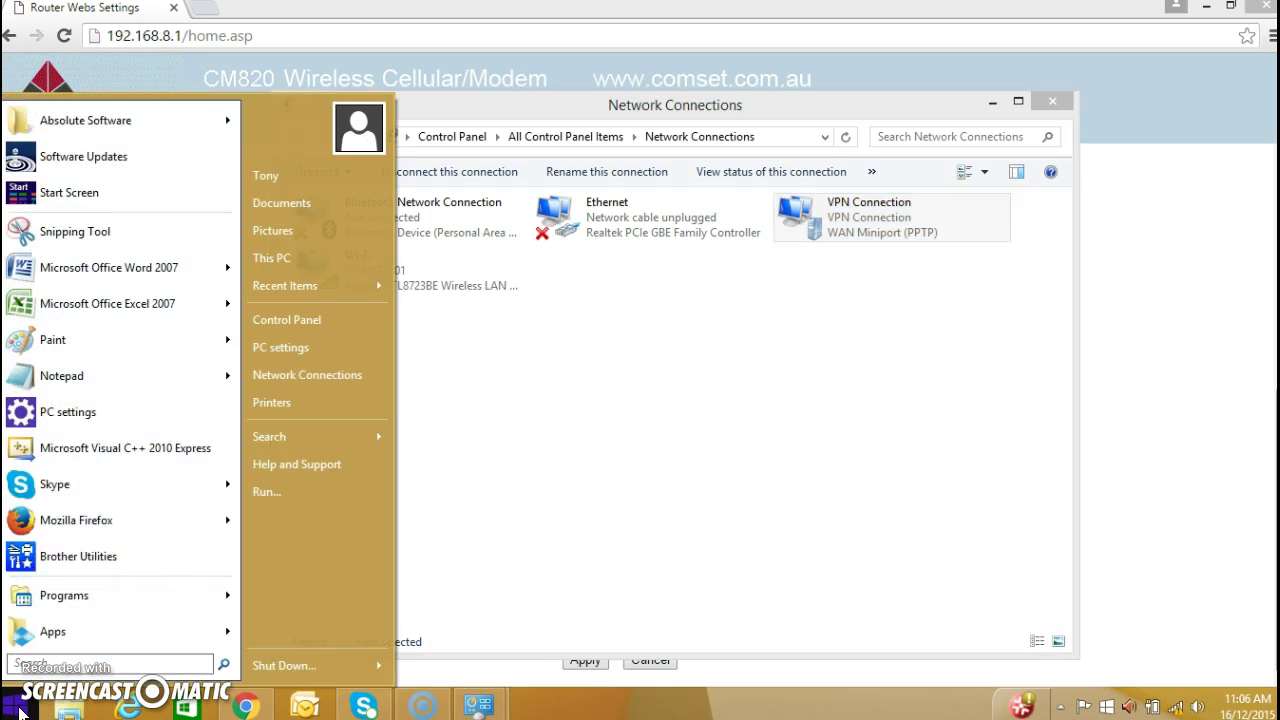
pyautogui.write('cmd')
pyautogui.press('Return')
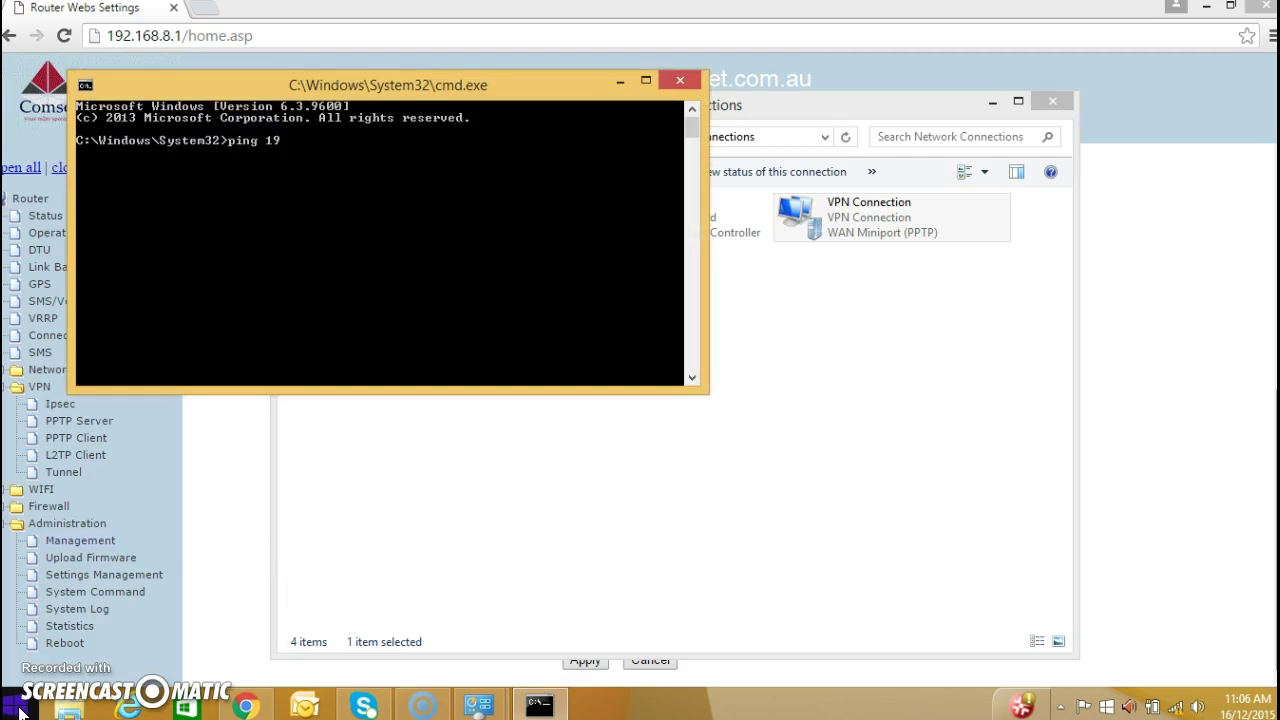
pyautogui.write('ping 192.168.8.1')
pyautogui.press('Return')
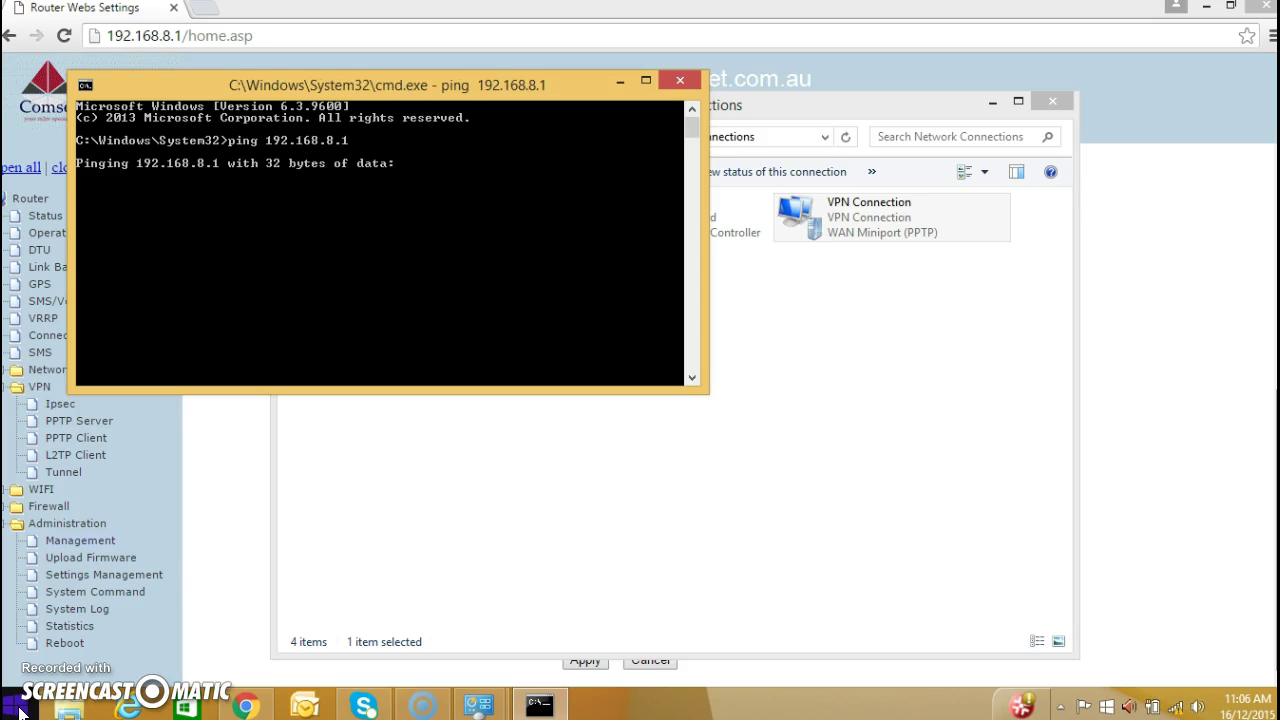